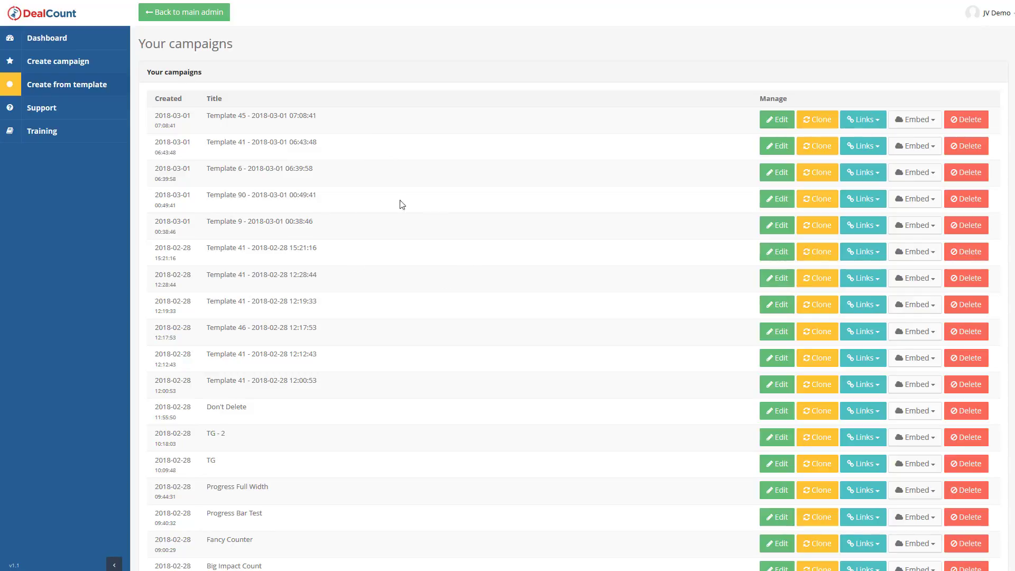
click(257, 195)
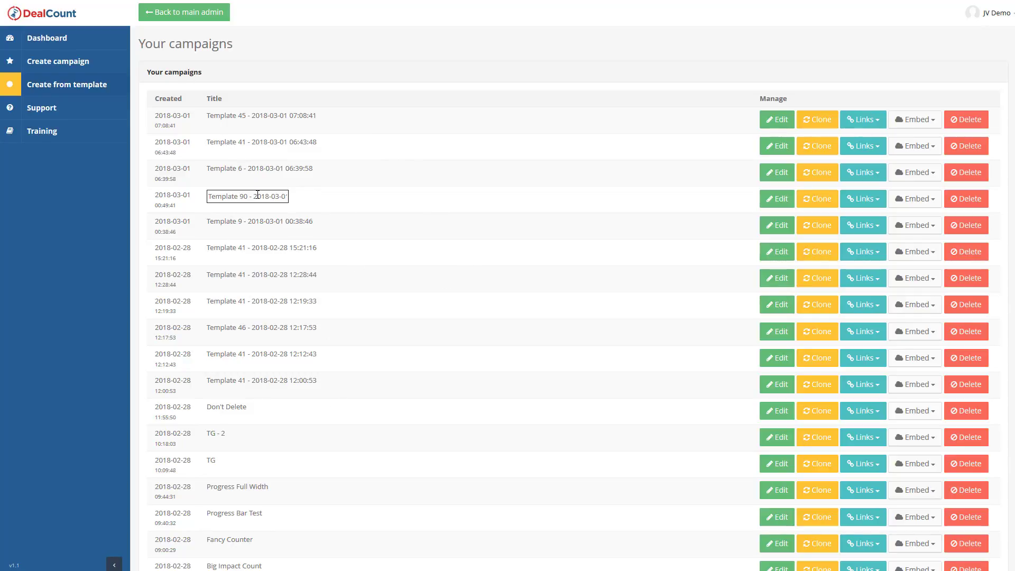
text(change)
key(Return)
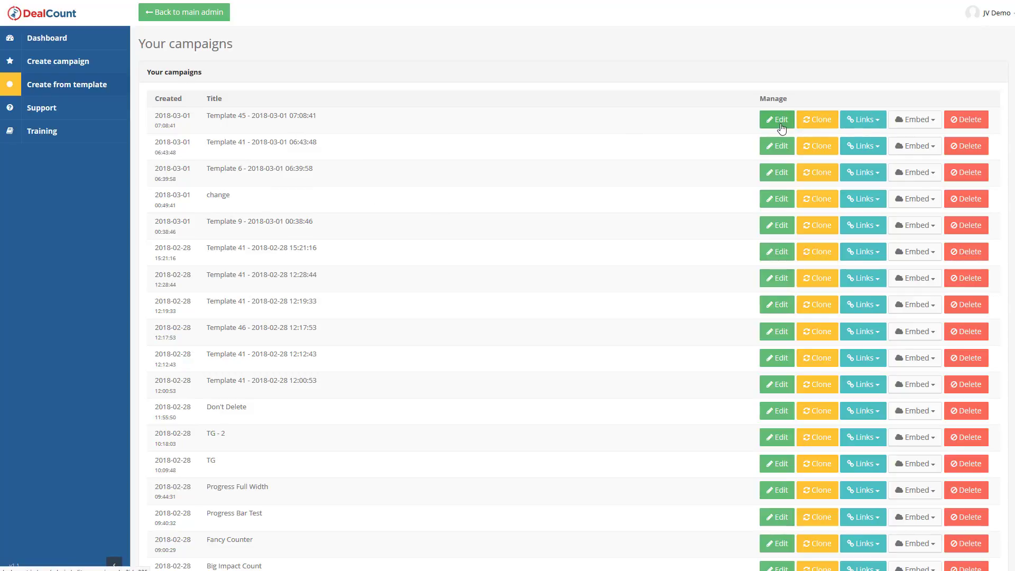
Step: Review the link and embed options of the Template 45 campaign, and look through the campaigns list
click(865, 124)
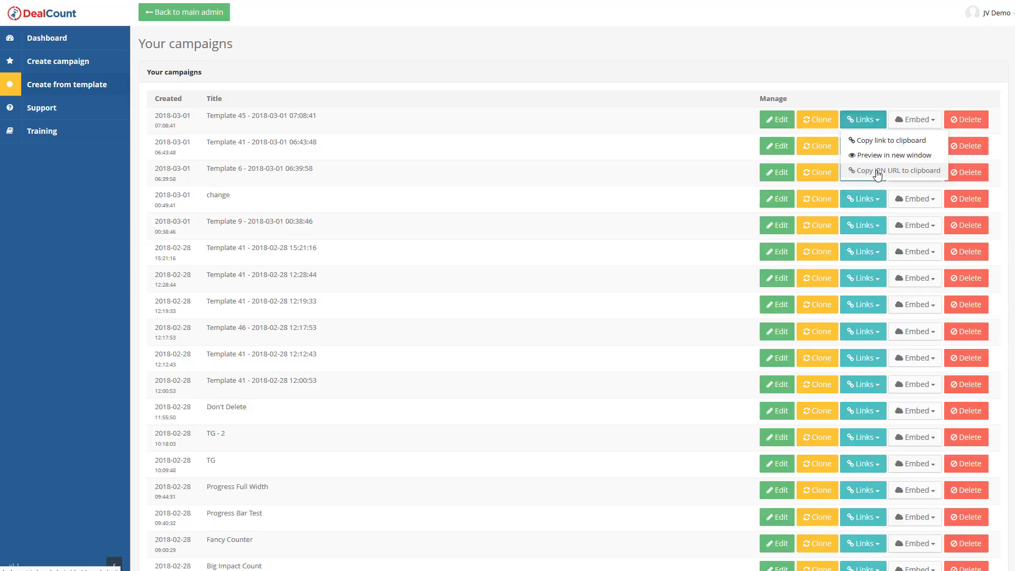
click(621, 99)
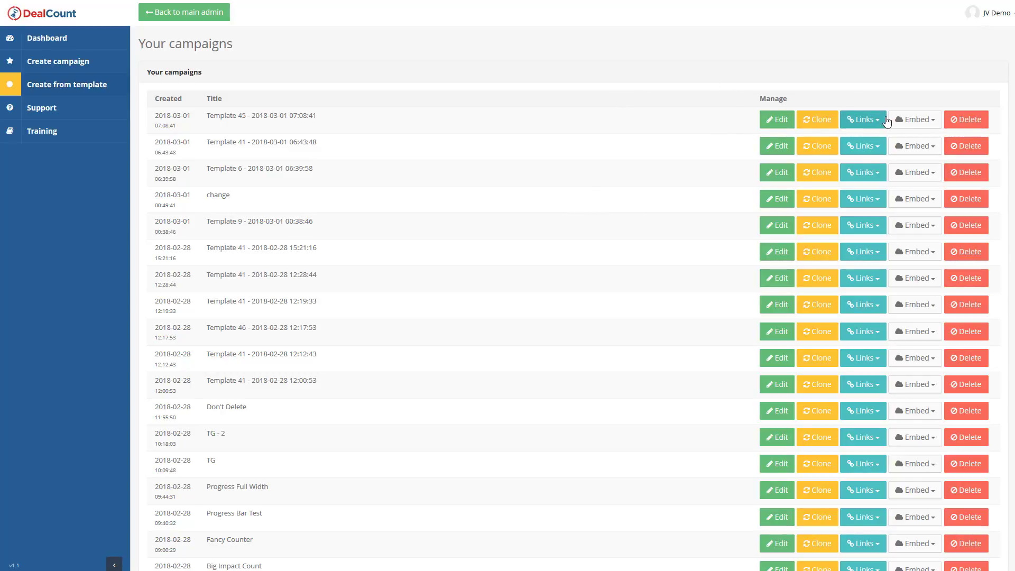
click(905, 119)
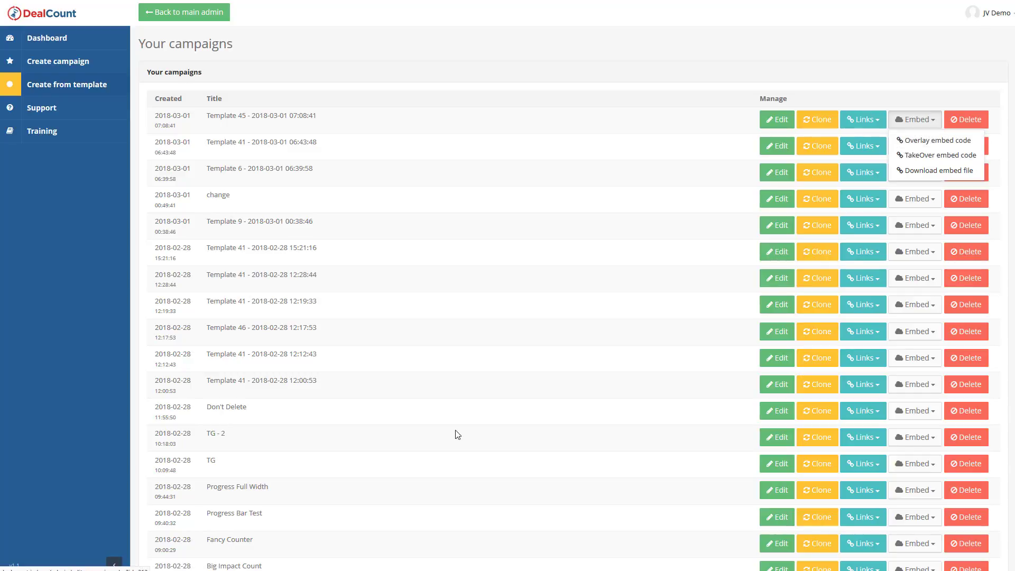
click(572, 201)
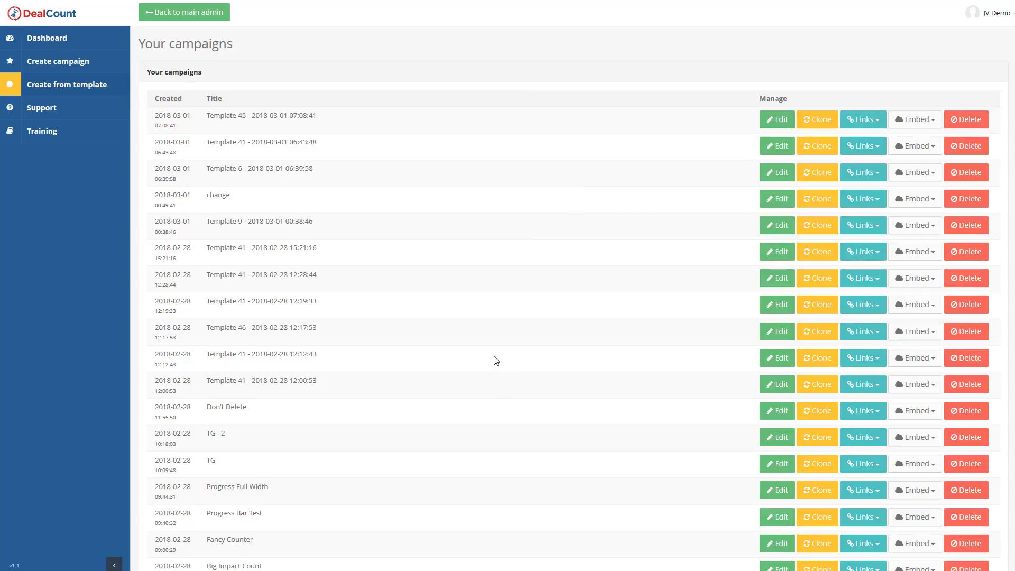
scroll(513, 295, down, 3)
scroll(432, 423, up, 3)
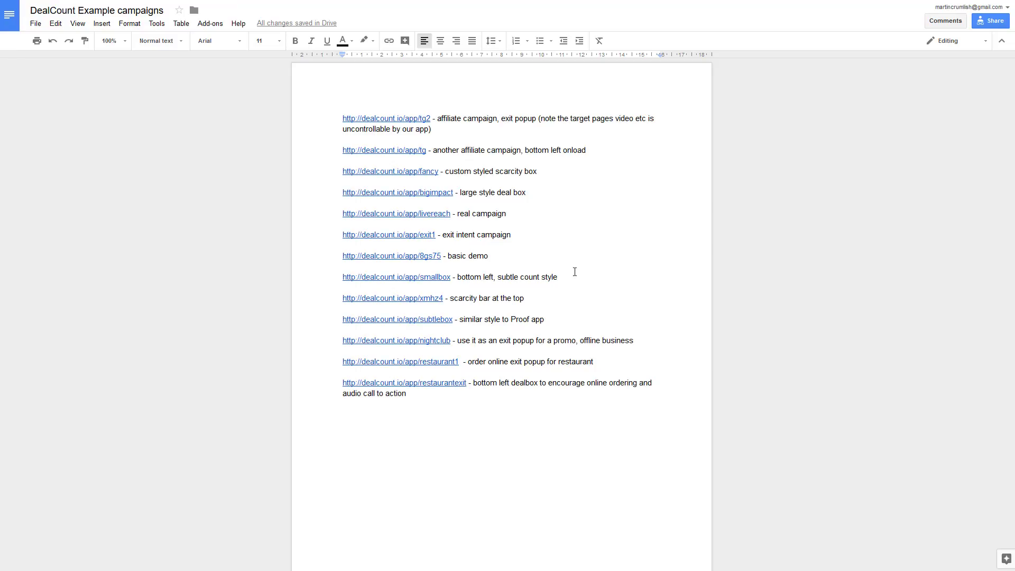
Step: From the Google Docs list "DealCount Example campaigns", open the livereach real campaign and examine its bonus countdown box
click(410, 217)
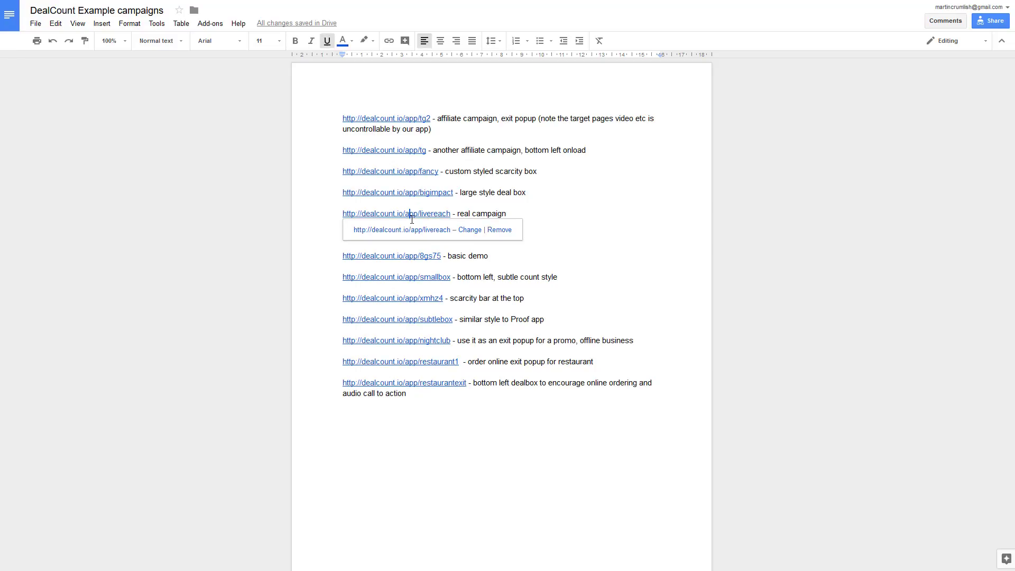
click(410, 230)
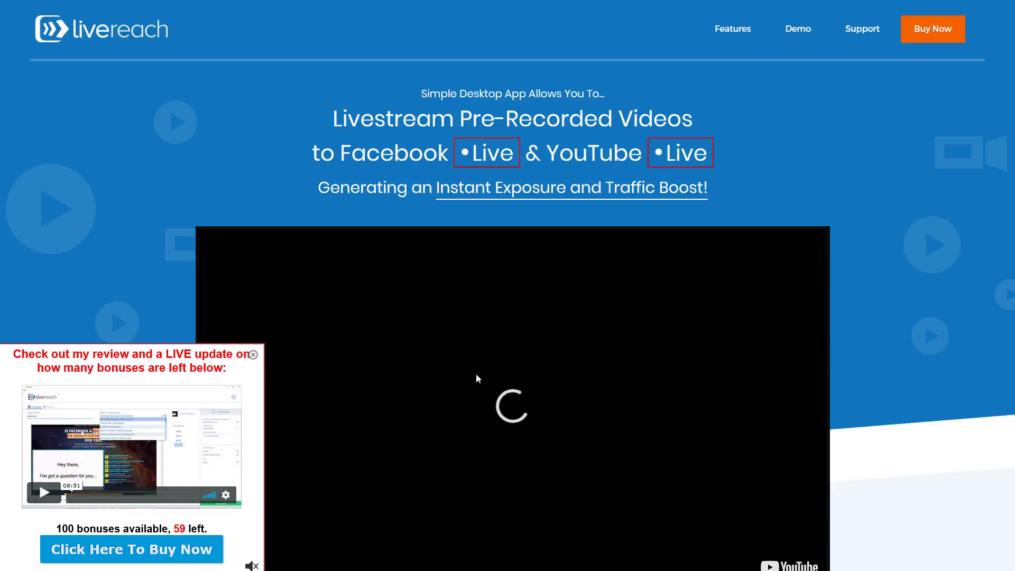
scroll(476, 373, down, 4)
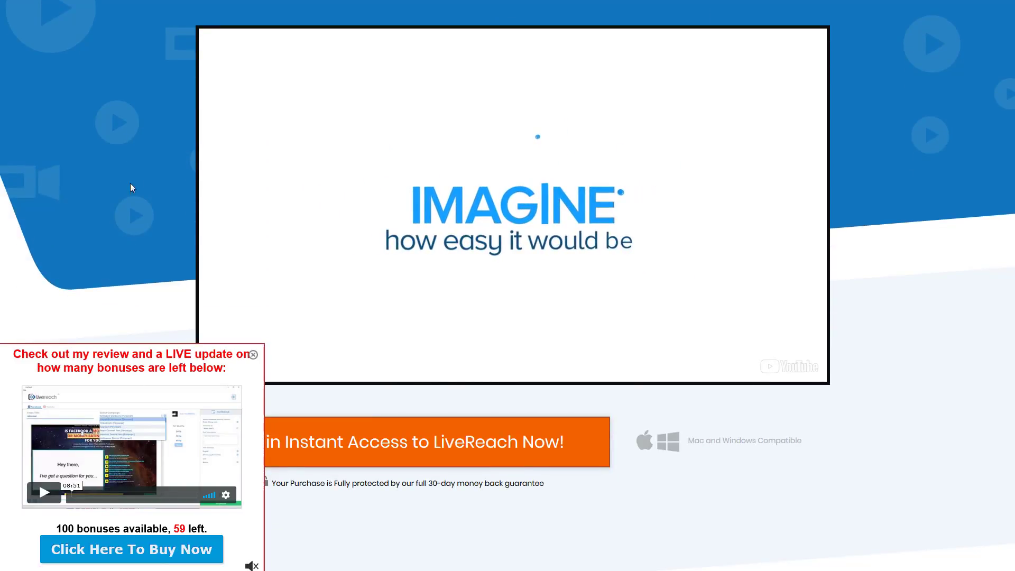
scroll(130, 183, down, 10)
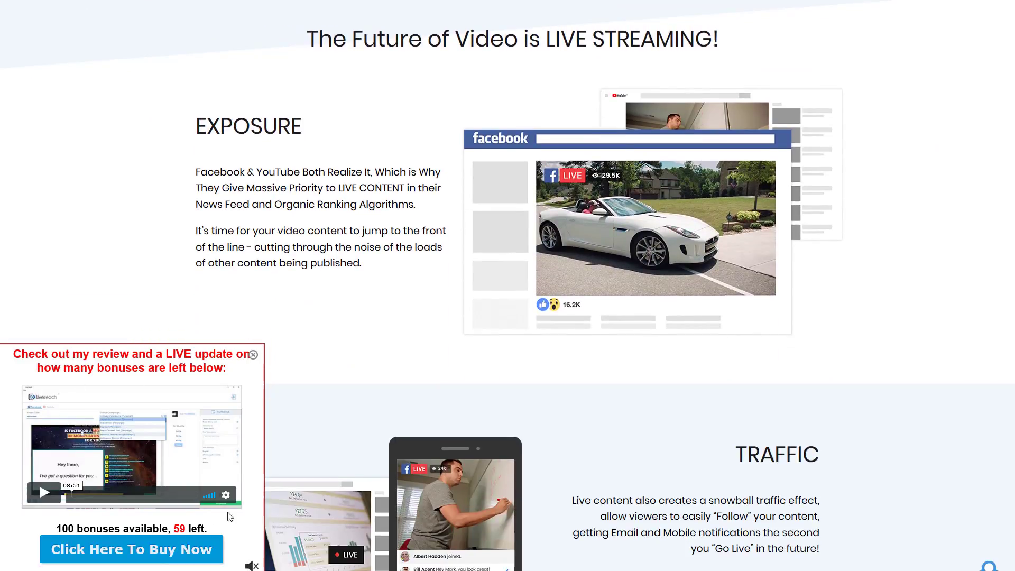
double_click(178, 528)
click(192, 528)
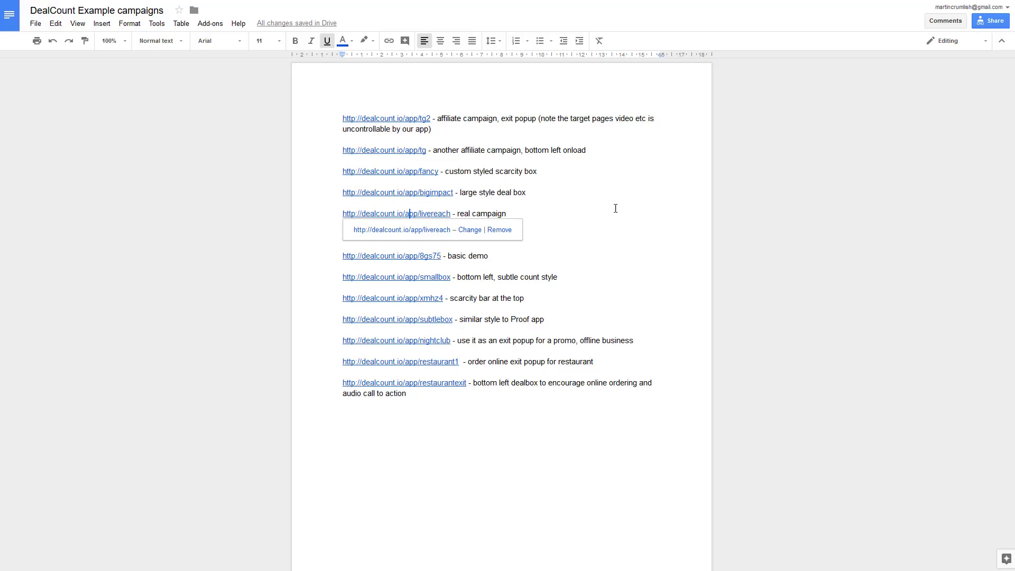
key(Up)
Step: View the bigimpact example with the large style deal box, and return to the list of examples
click(413, 197)
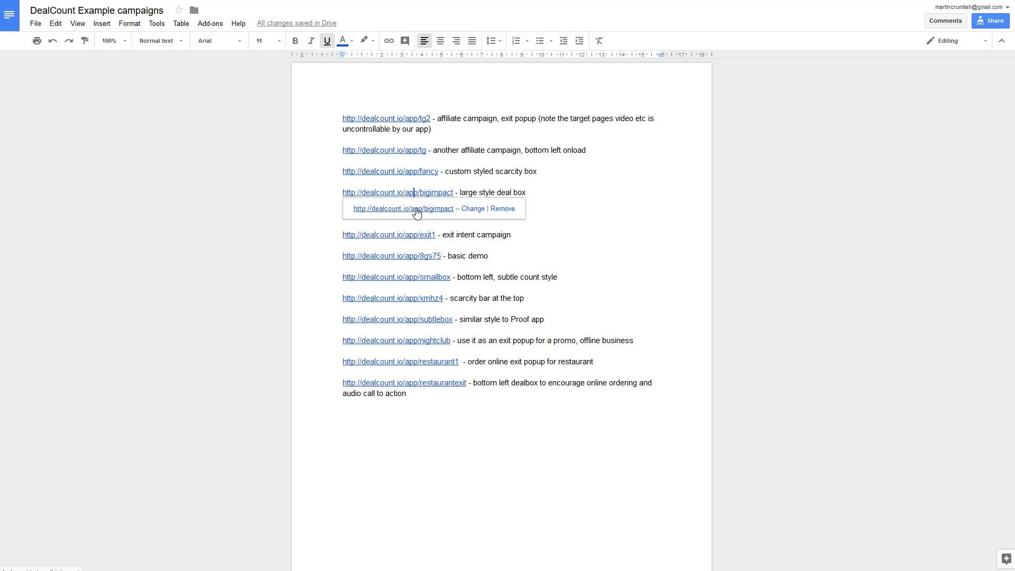
click(415, 209)
click(590, 262)
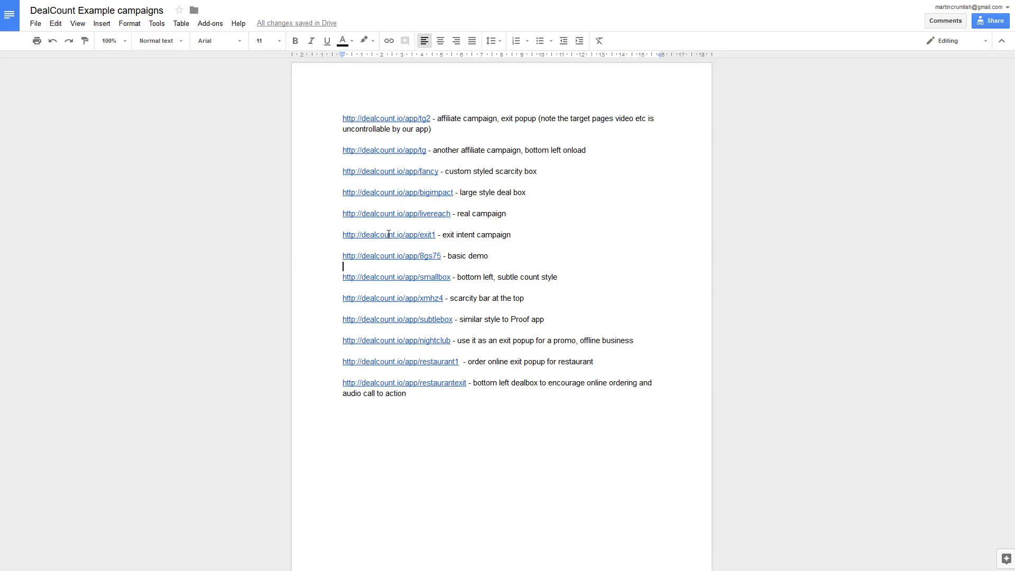
Step: Open the exit1 exit intent campaign, trigger its exit popup, and return to the list of examples
click(388, 234)
click(399, 257)
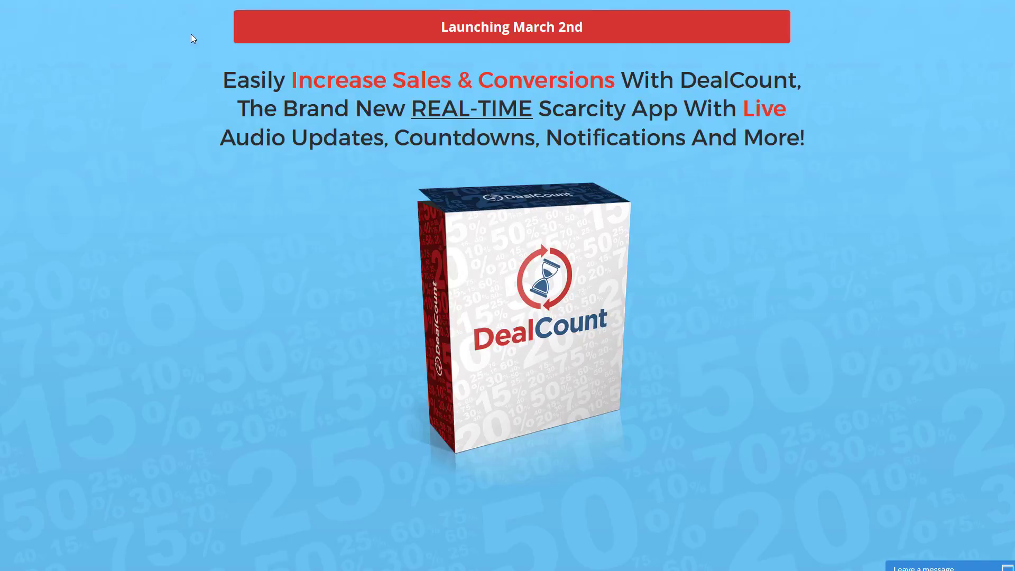
mouse_move(191, 1)
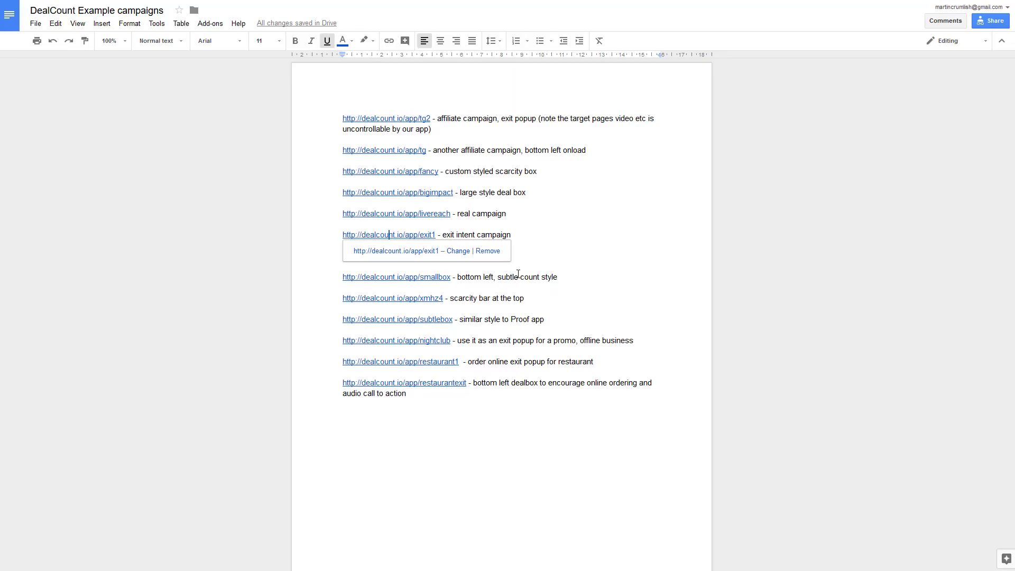
click(564, 252)
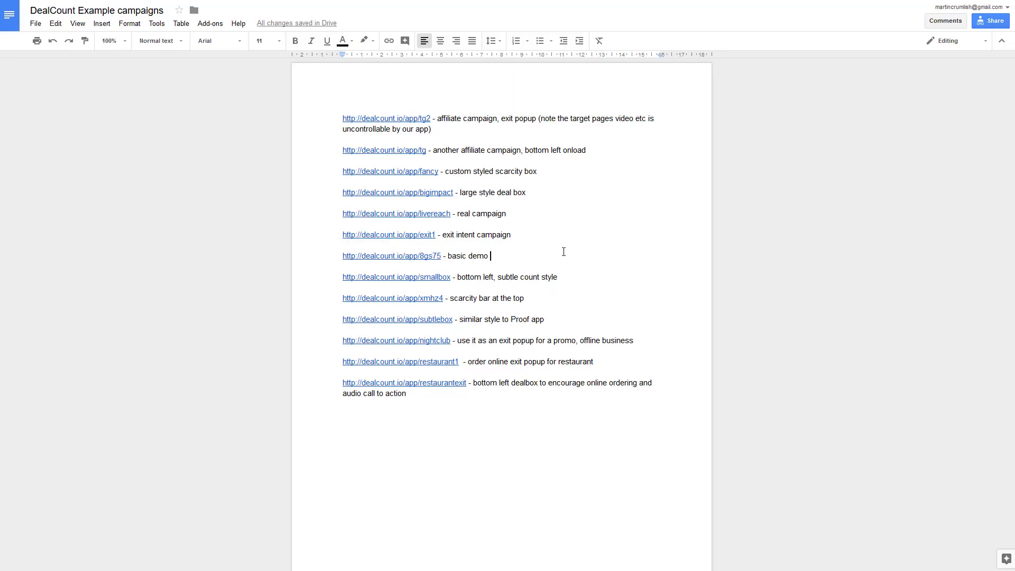
Step: View the 8gs75 basic demo campaign and return to the list of examples
click(403, 258)
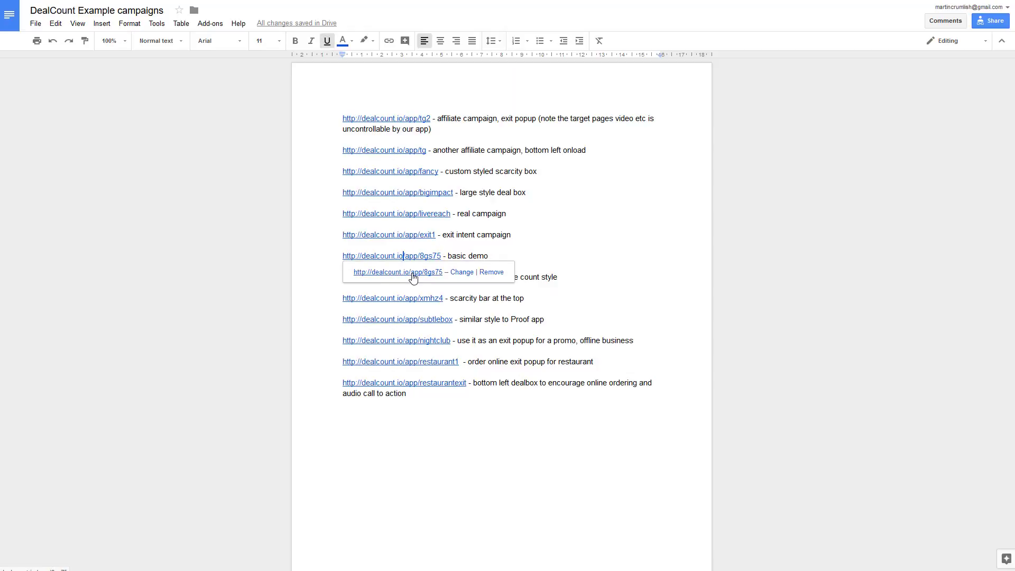
click(414, 278)
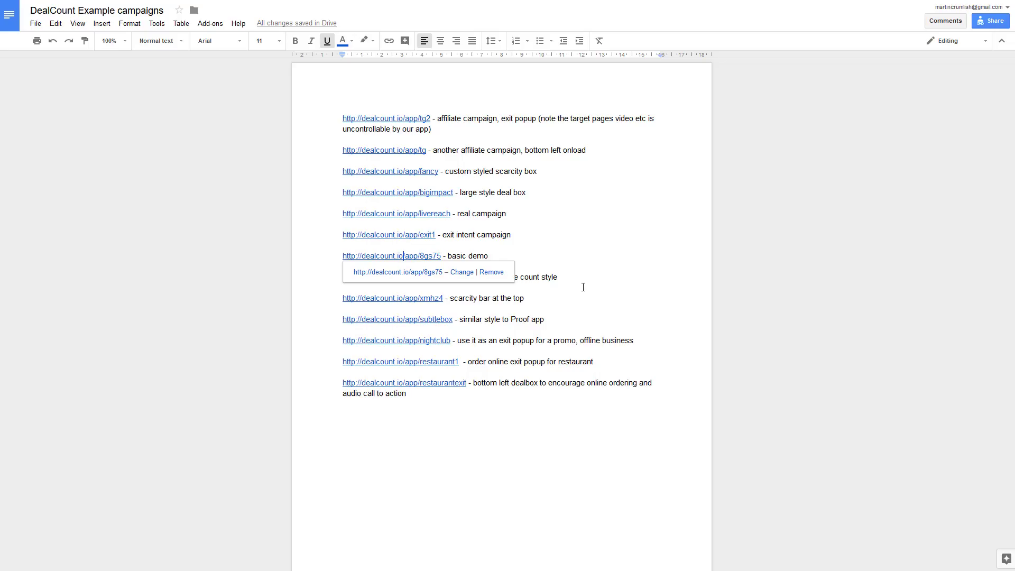
click(578, 235)
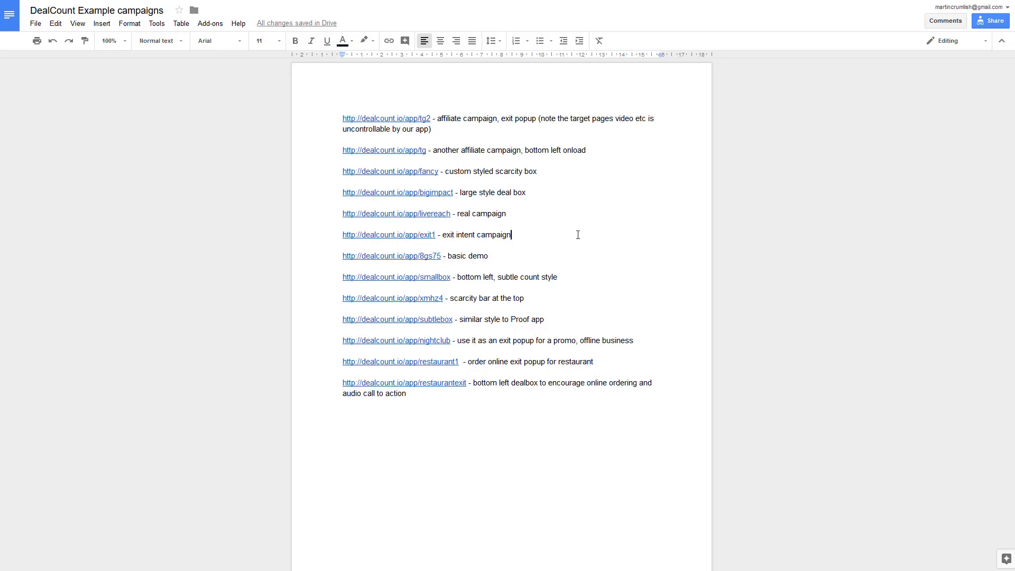
Step: Open the smallbox example, examine its subtle count box, and return to the list of examples
click(429, 278)
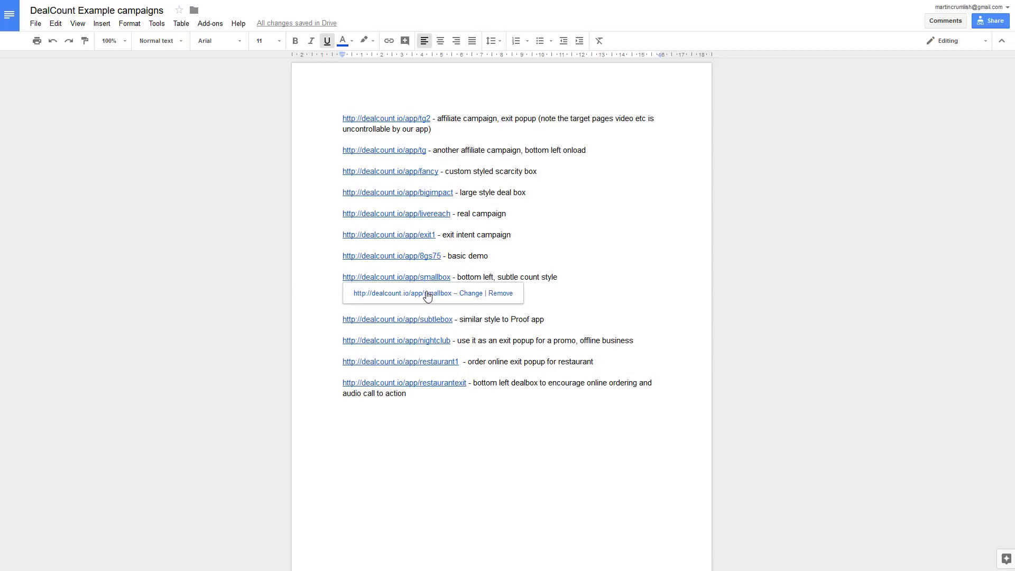
click(424, 295)
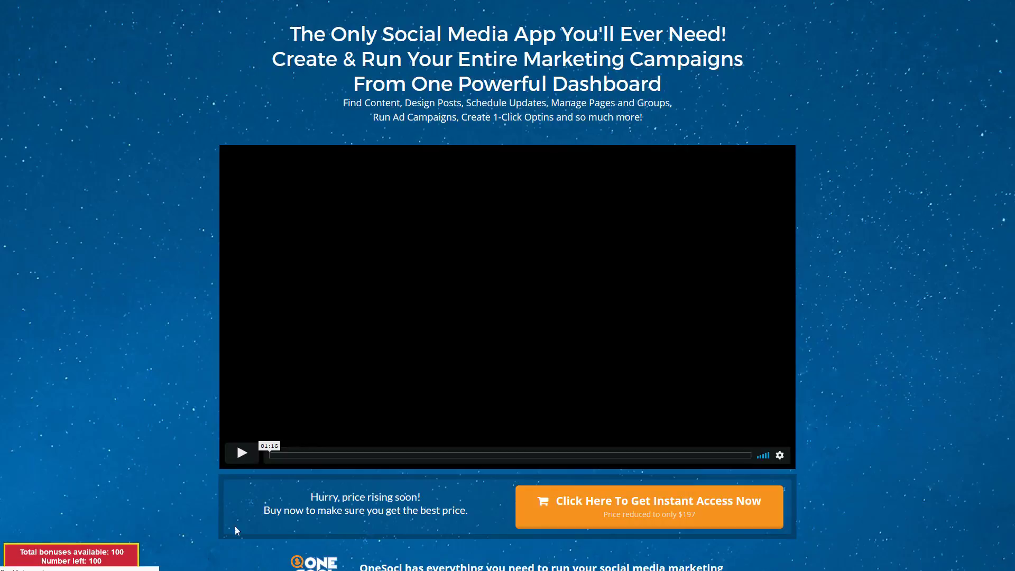
click(241, 455)
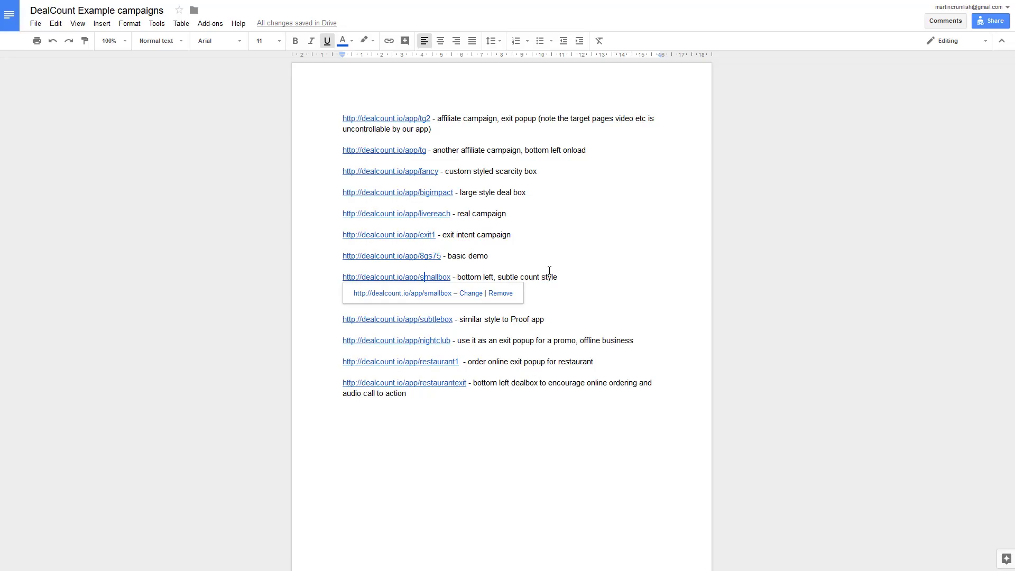
key(Up)
Step: Open the xmhz4 example, check its scarcity bar while moving through the page, and return to the list
click(393, 298)
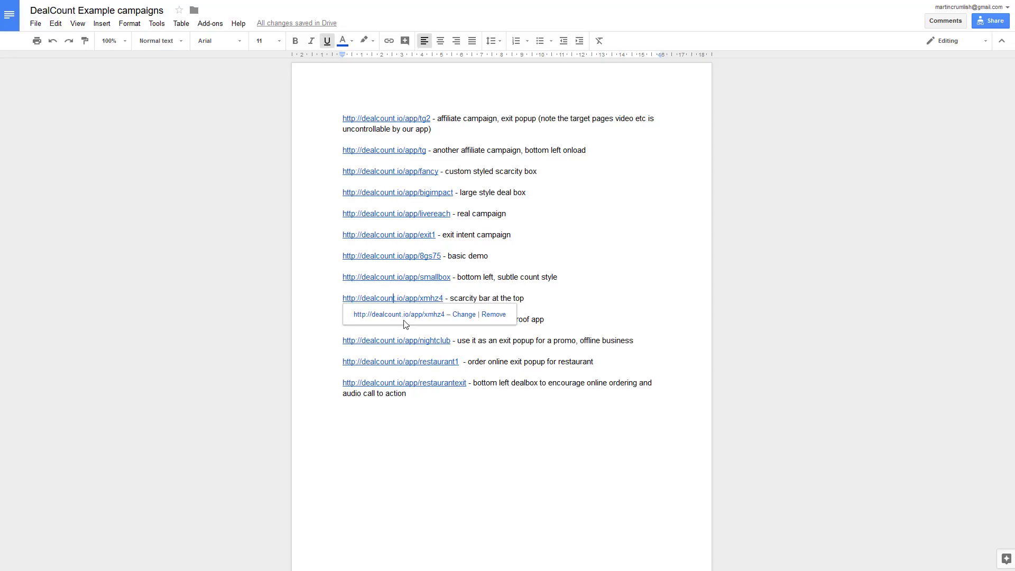
click(400, 319)
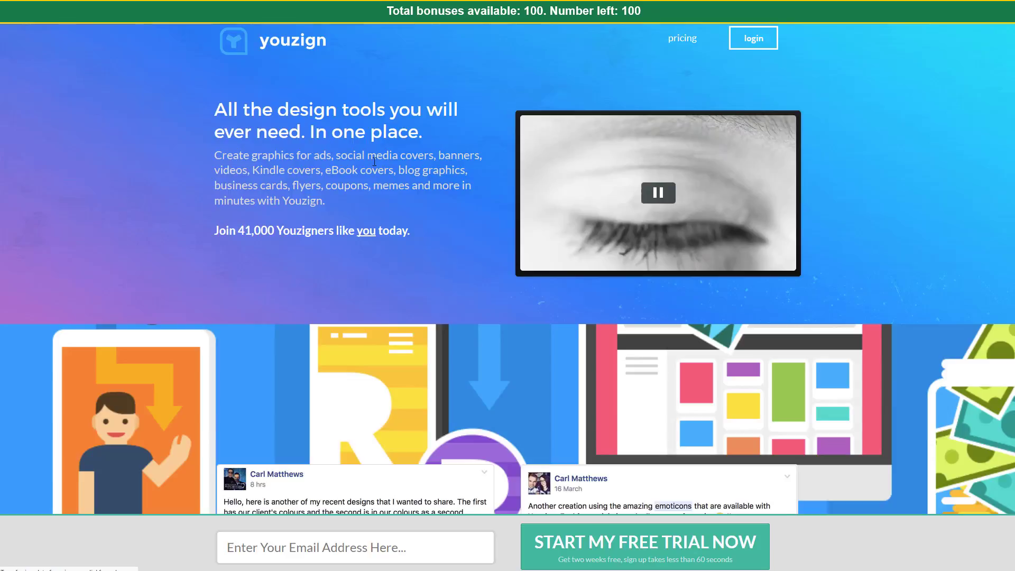
scroll(371, 167, down, 5)
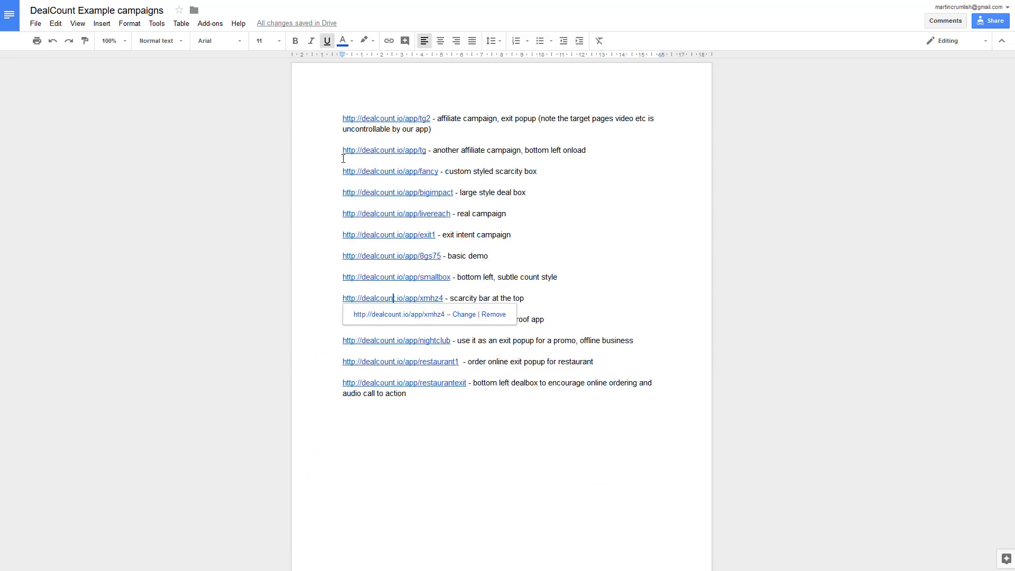
click(579, 264)
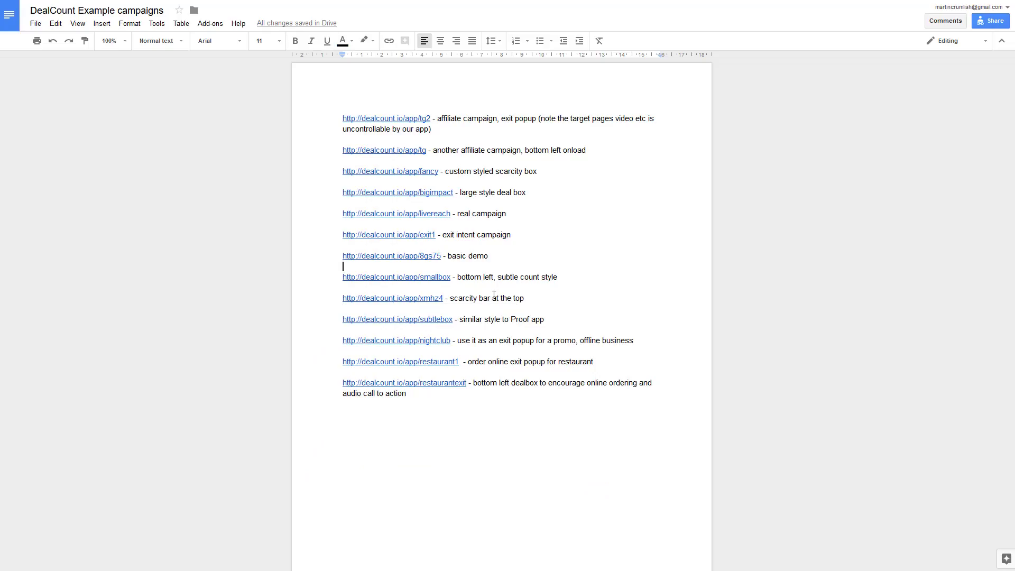
Step: Open the subtlebox example, examine its Proof-style count box, and close the page to return to the list
click(423, 320)
click(421, 337)
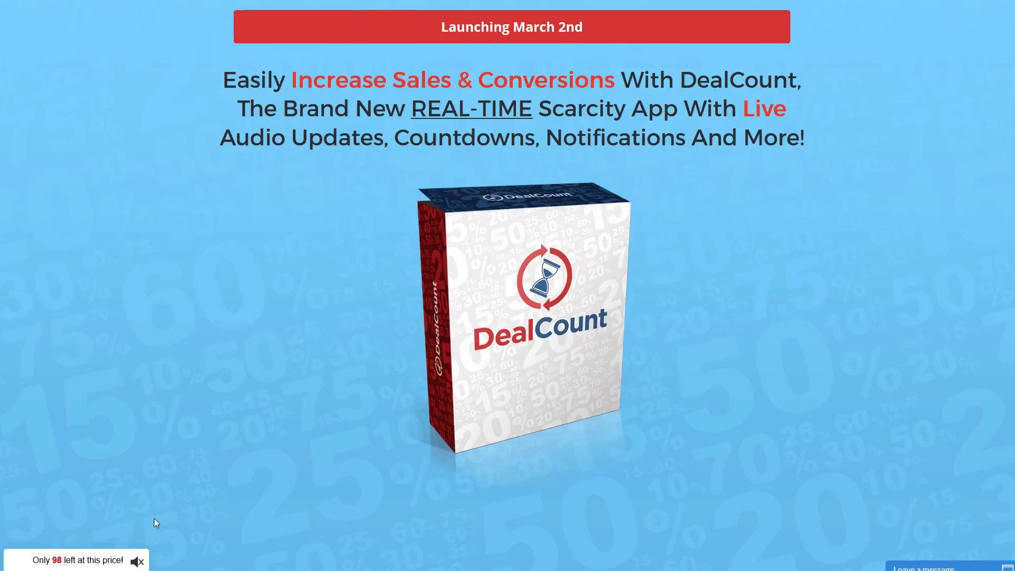
key(ctrl+w)
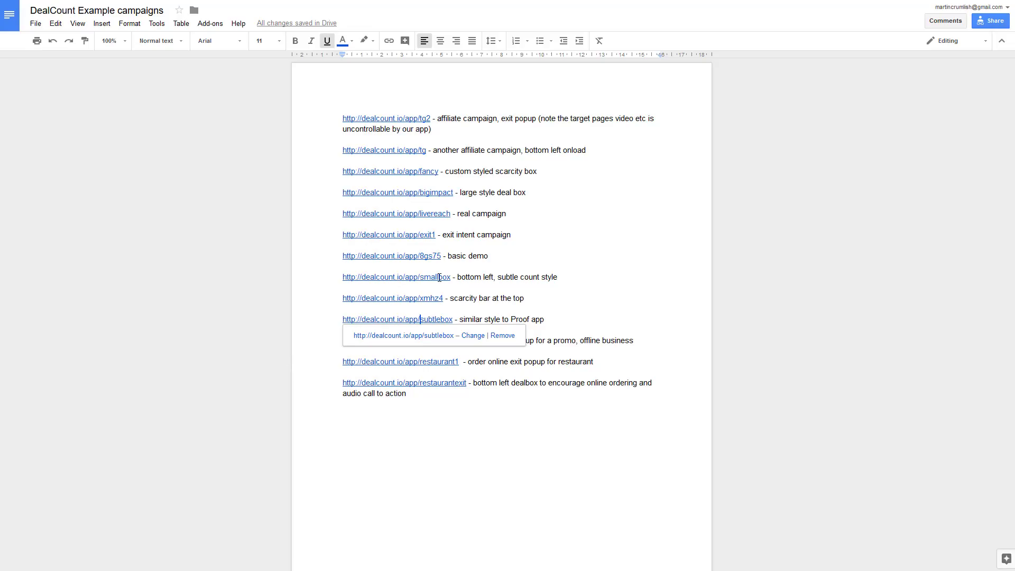
click(544, 277)
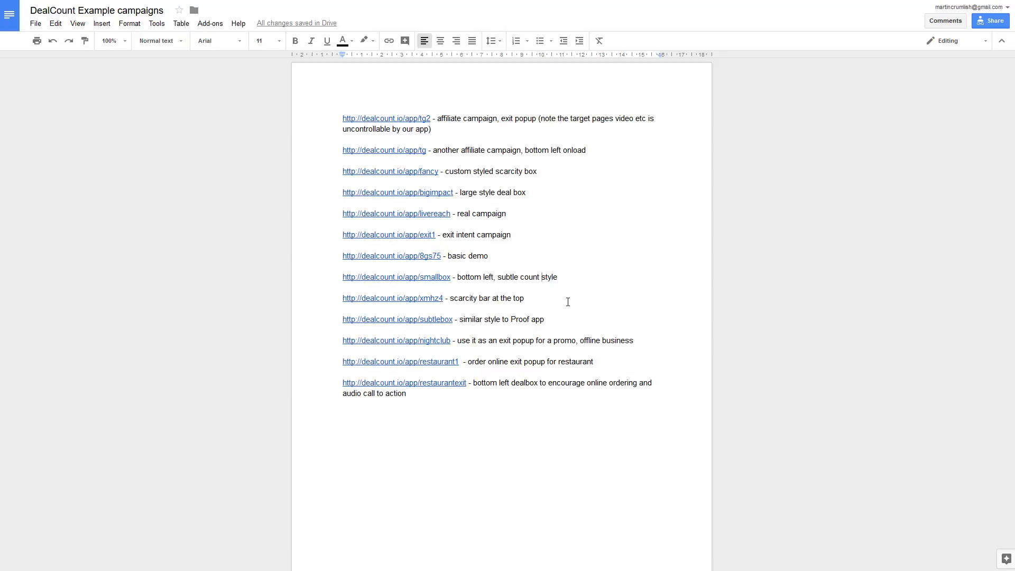
Step: Open the nightclub example, trigger its exit popup promoting free event tickets, and return to the list of examples
click(409, 343)
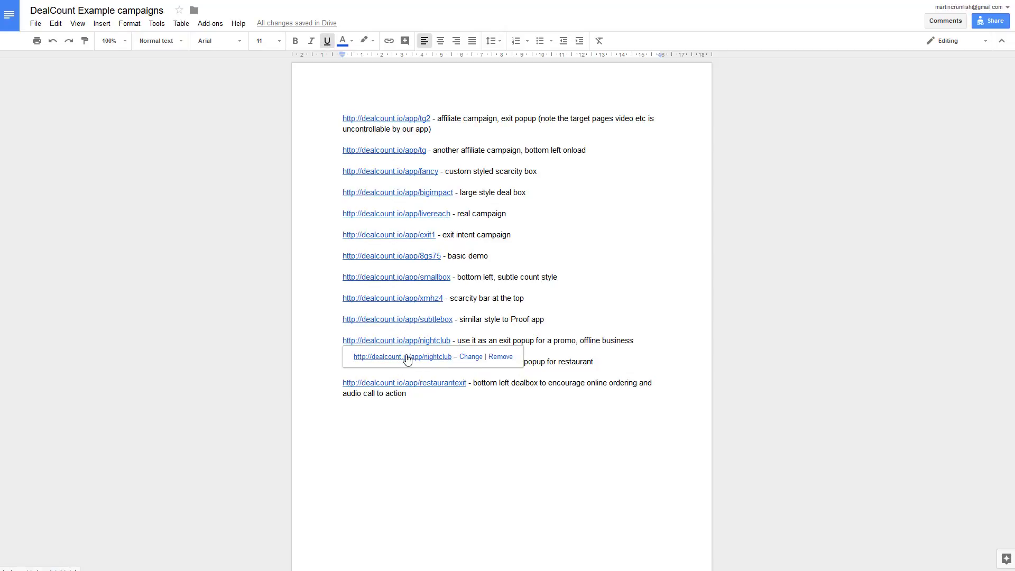
click(527, 329)
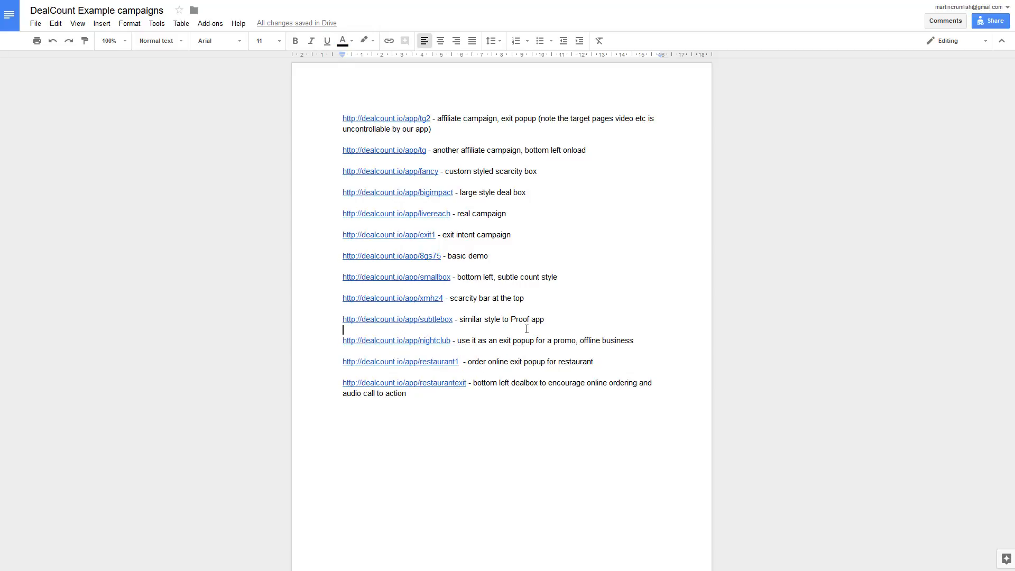
click(410, 343)
click(403, 358)
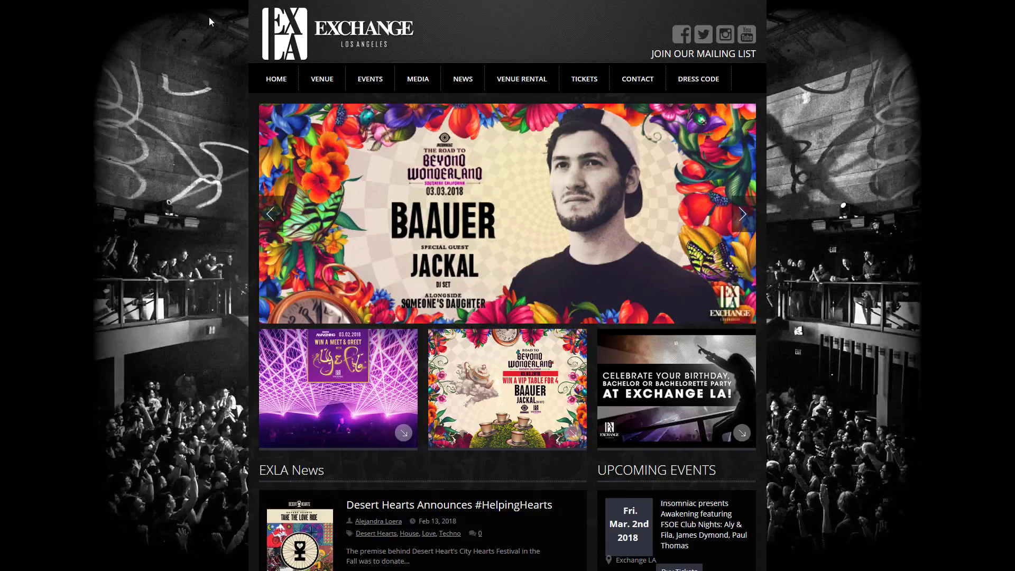
mouse_move(211, 2)
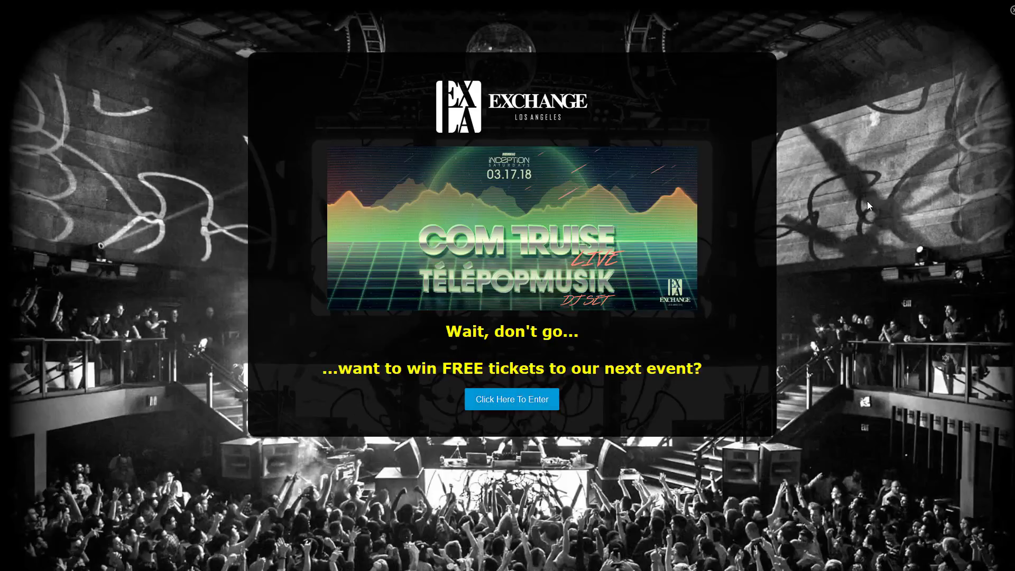
click(345, 0)
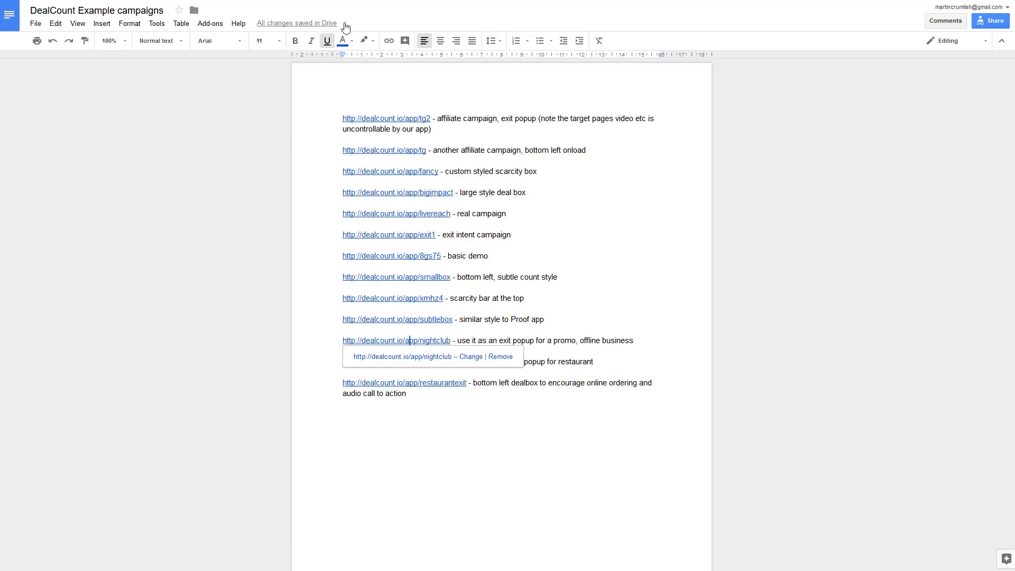
Step: Open the restaurant1 example and check its order-online exit popup for a restaurant
double_click(576, 266)
click(386, 360)
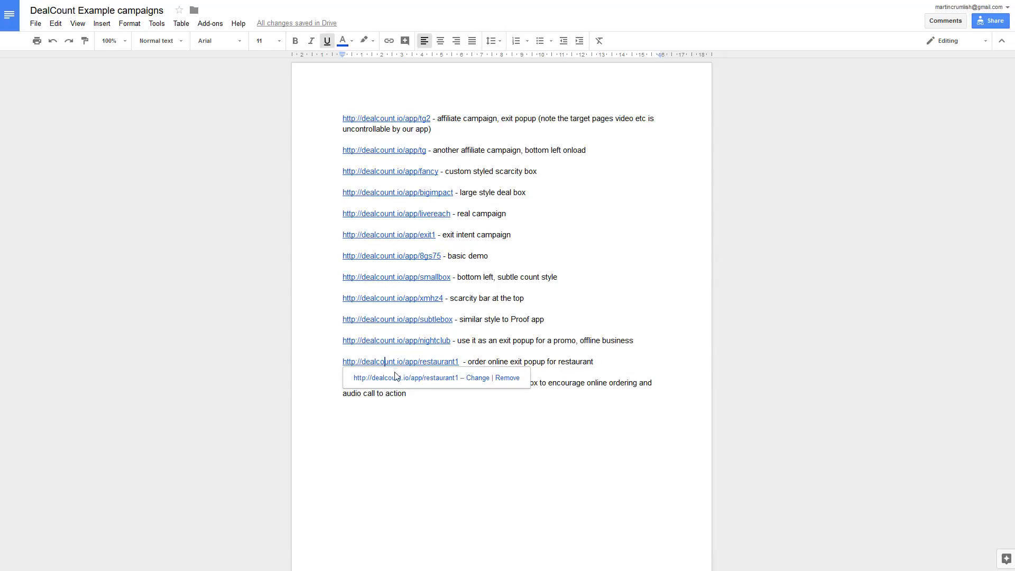
click(397, 377)
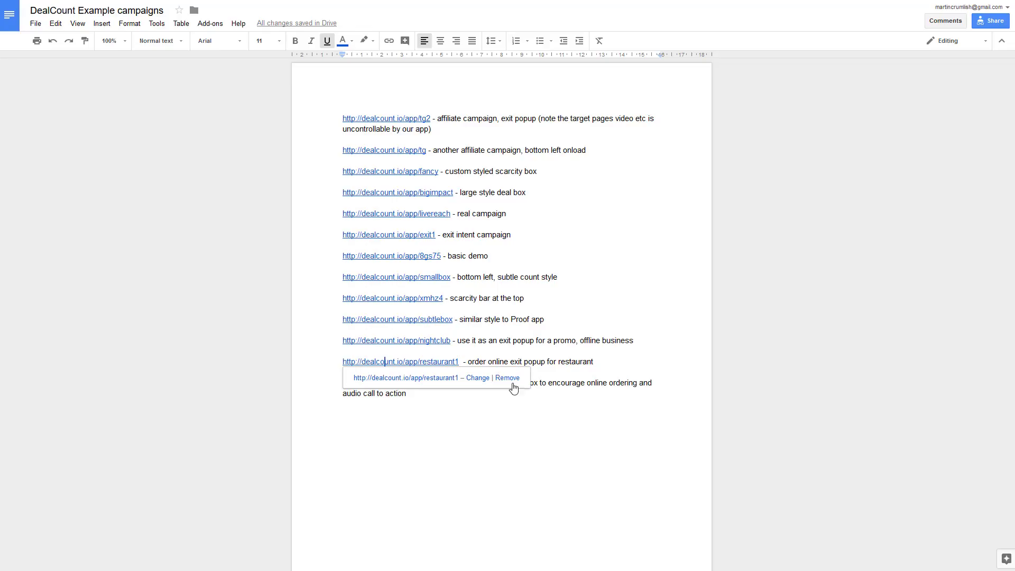
Step: Open the restaurantexit example and check its online-ordering deal box while moving through the restaurant page
click(537, 420)
click(422, 384)
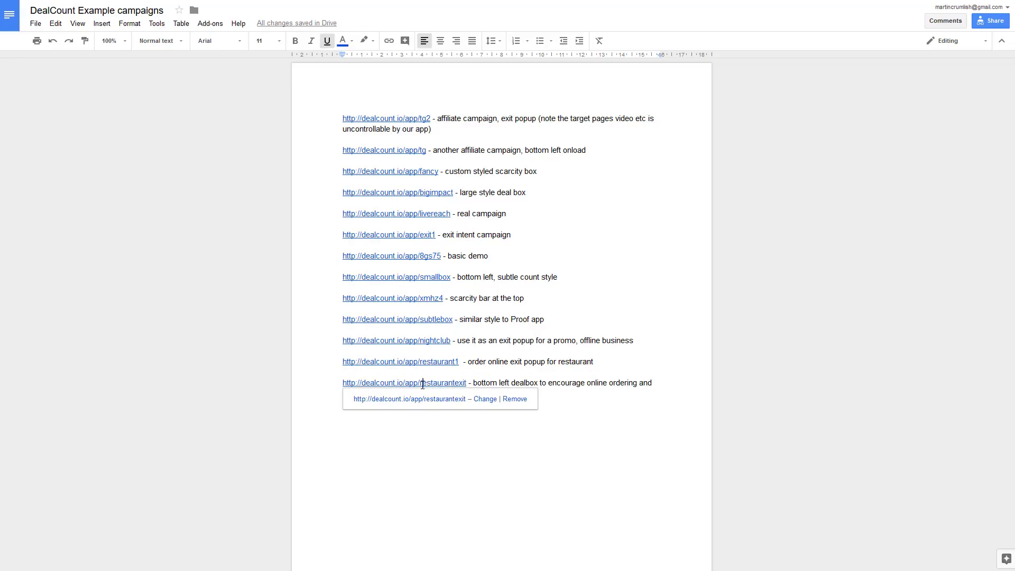
click(426, 400)
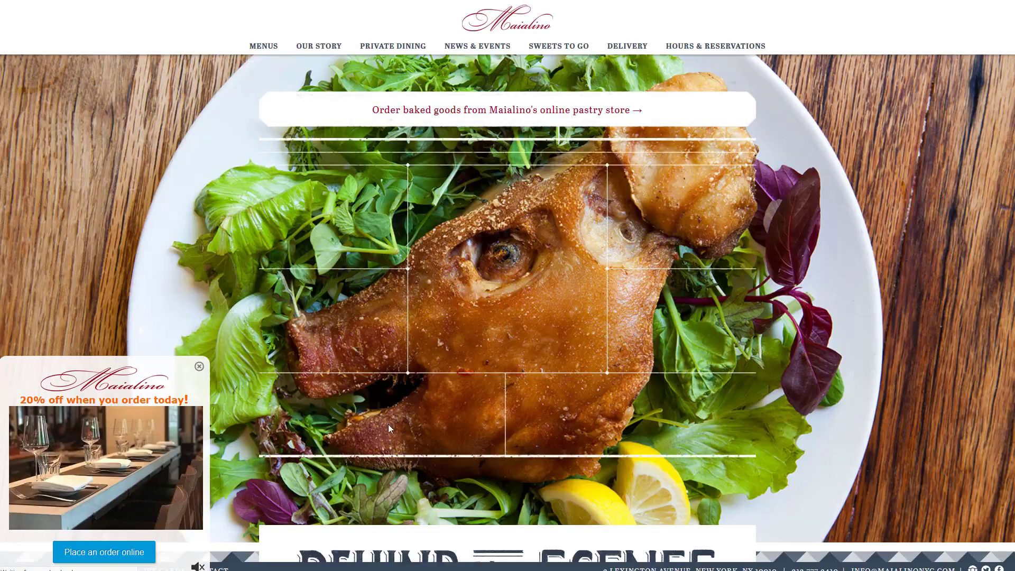
scroll(301, 317, down, 8)
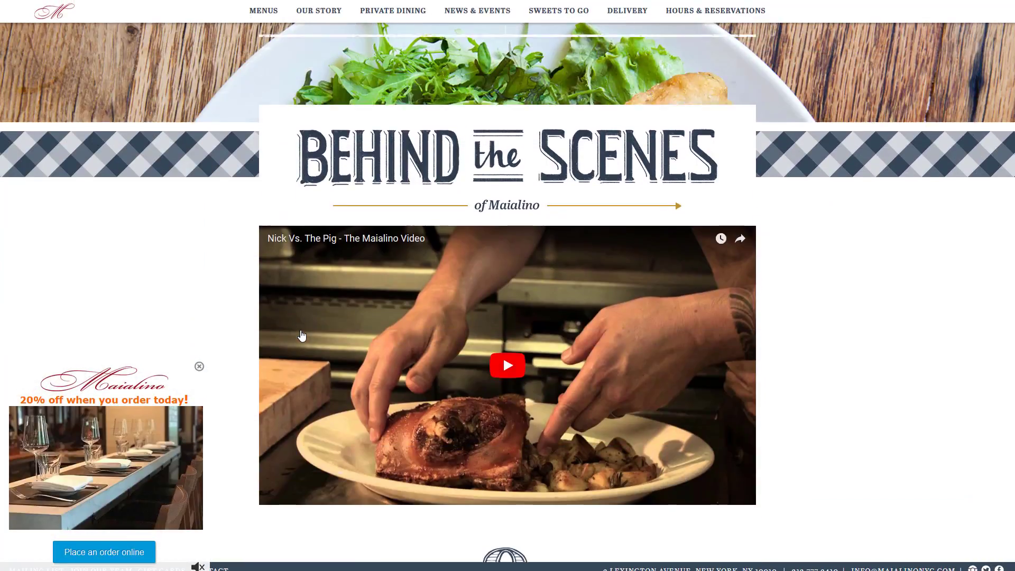
scroll(301, 337, down, 10)
scroll(293, 364, up, 12)
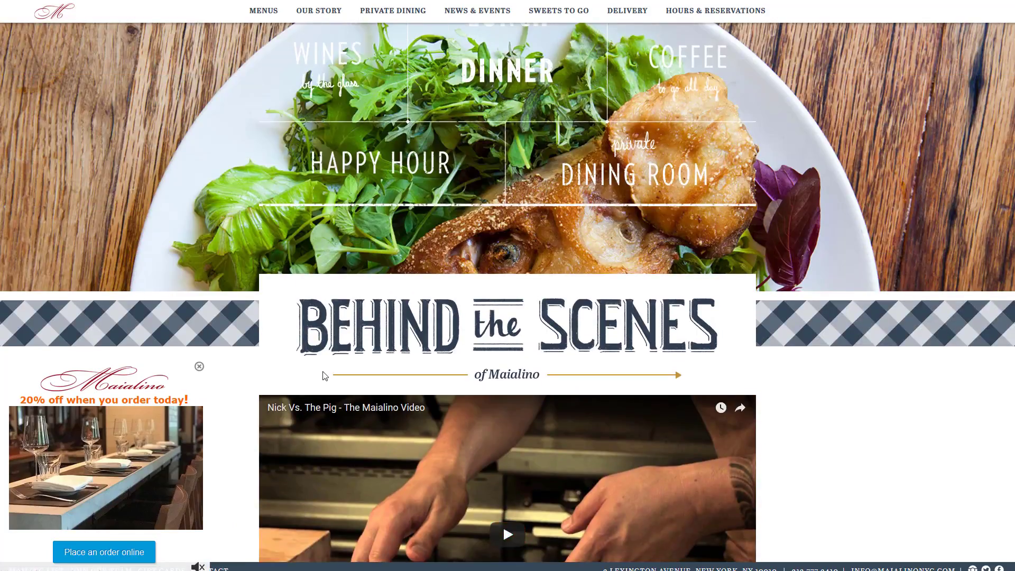
scroll(324, 376, up, 5)
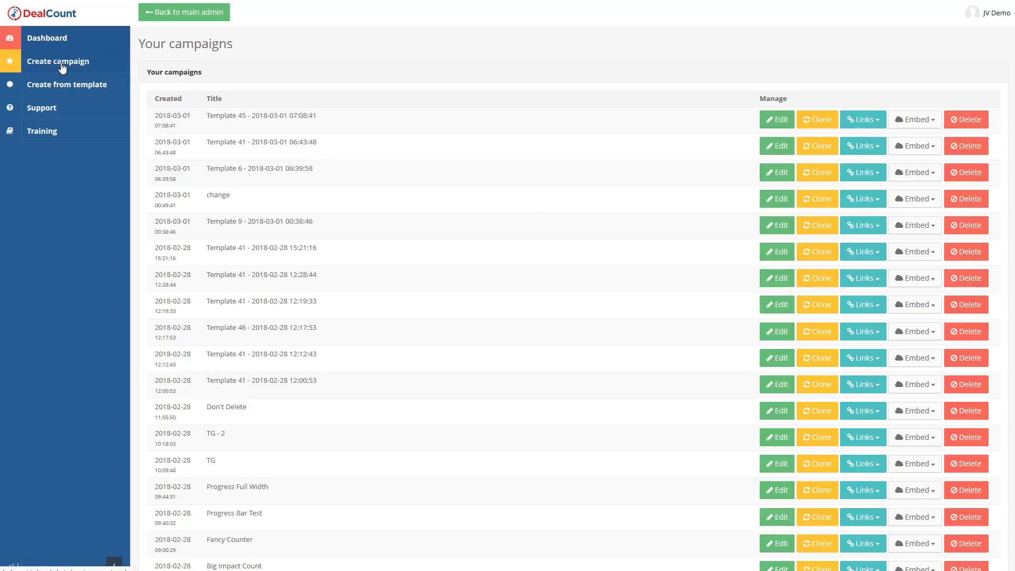
Step: Create a campaign from the round orange "Bonuses left 25" template in DealCount
click(81, 89)
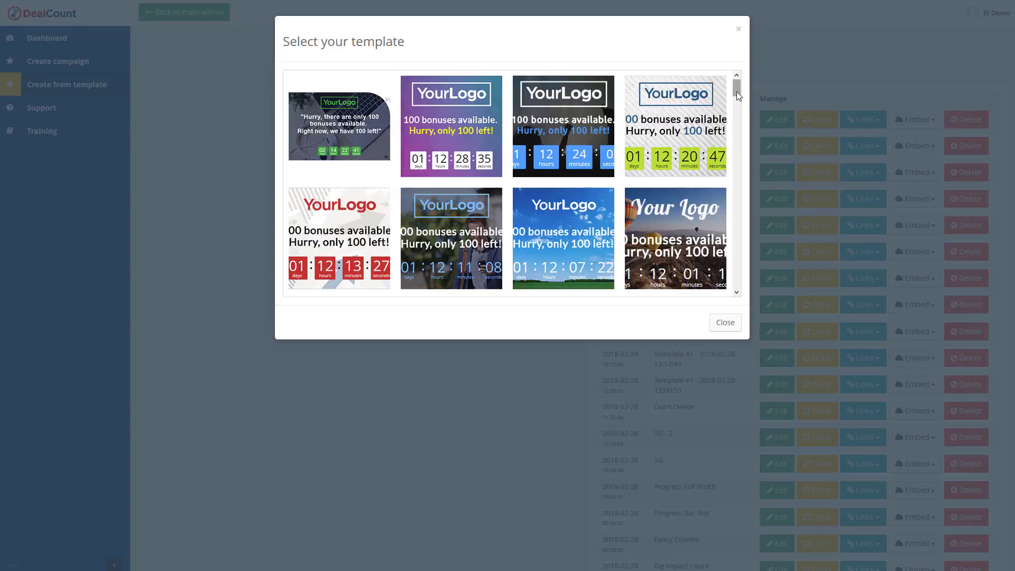
drag(737, 91, 733, 290)
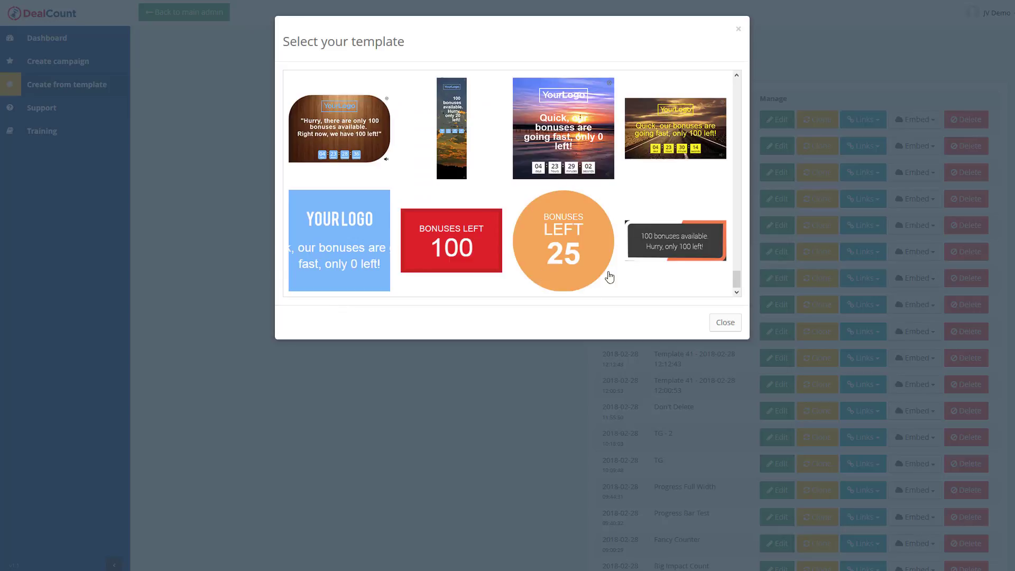
click(565, 250)
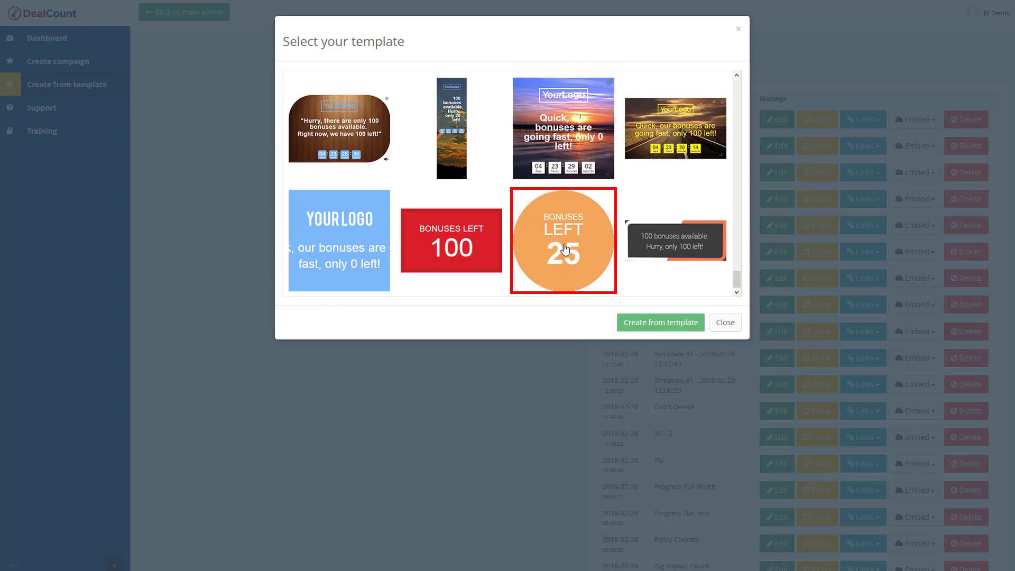
click(646, 321)
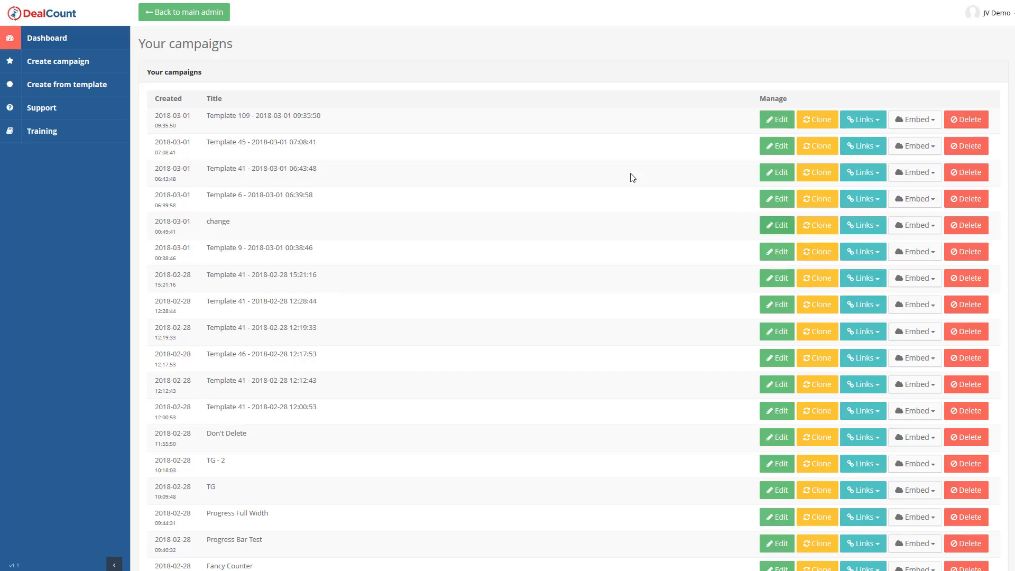
Step: Rename the newly created template campaign as livedemo
click(252, 116)
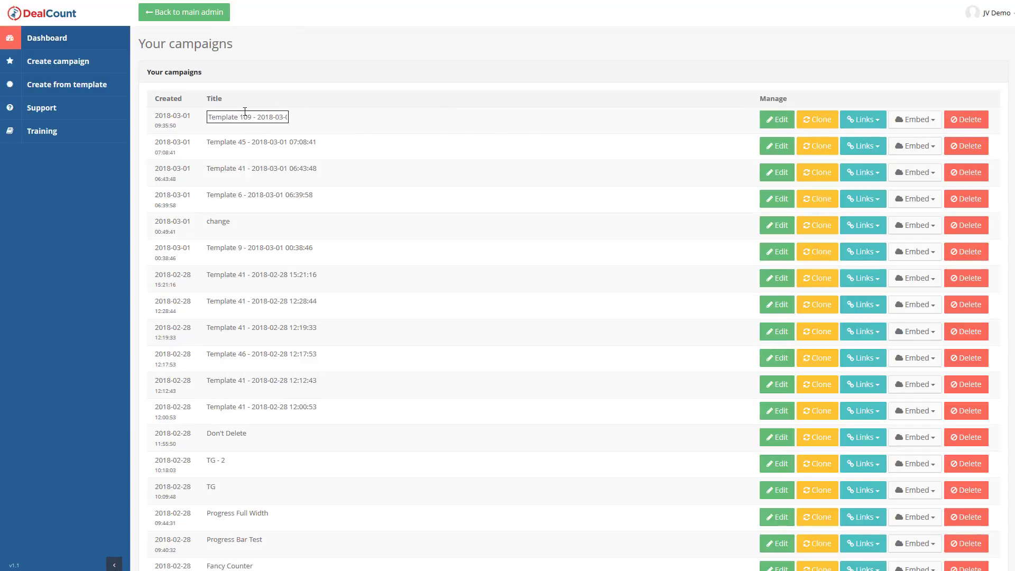
key(BackSpace)
text(Campaign)
key(Return)
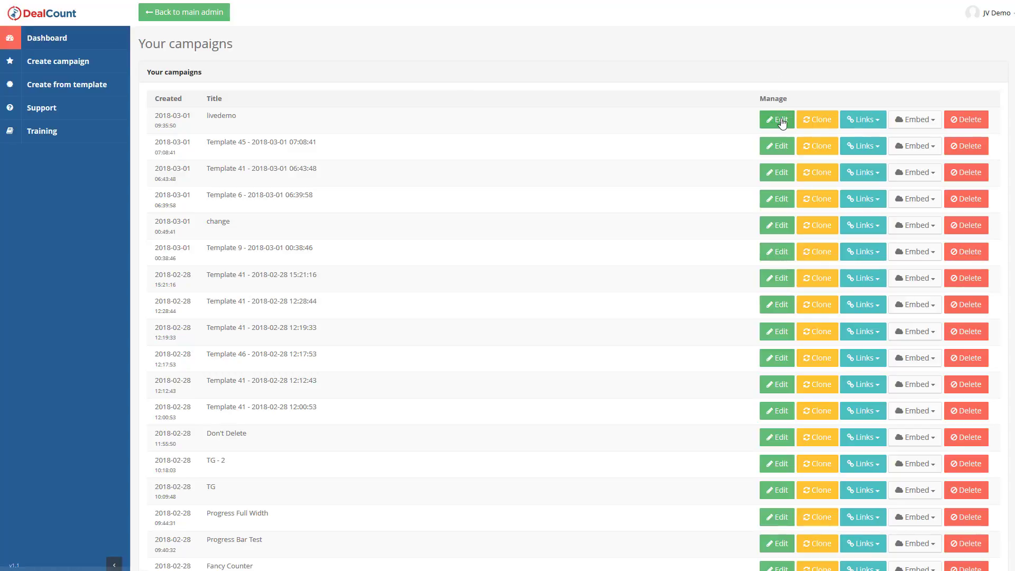
click(783, 123)
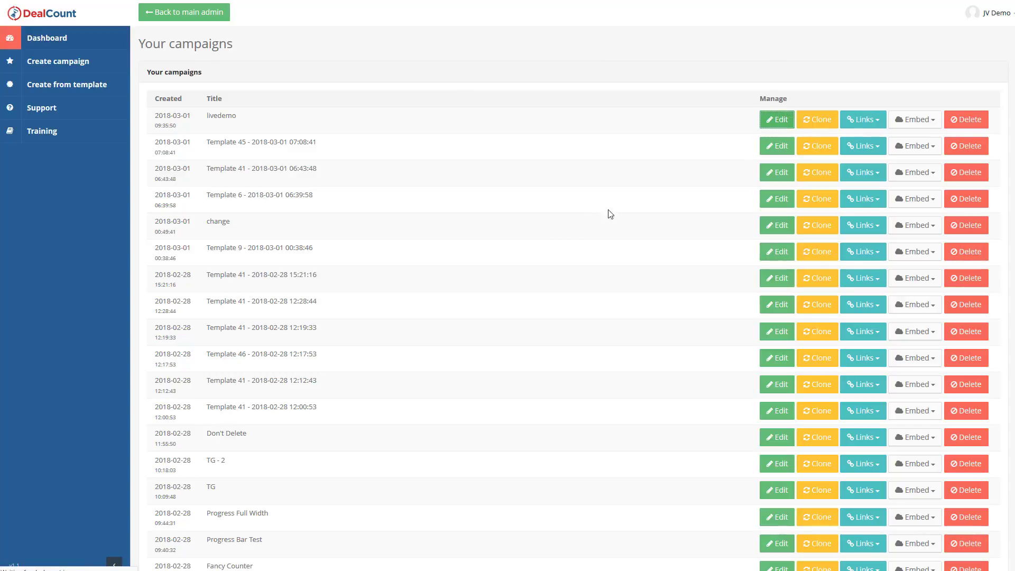
scroll(300, 99, down, 1)
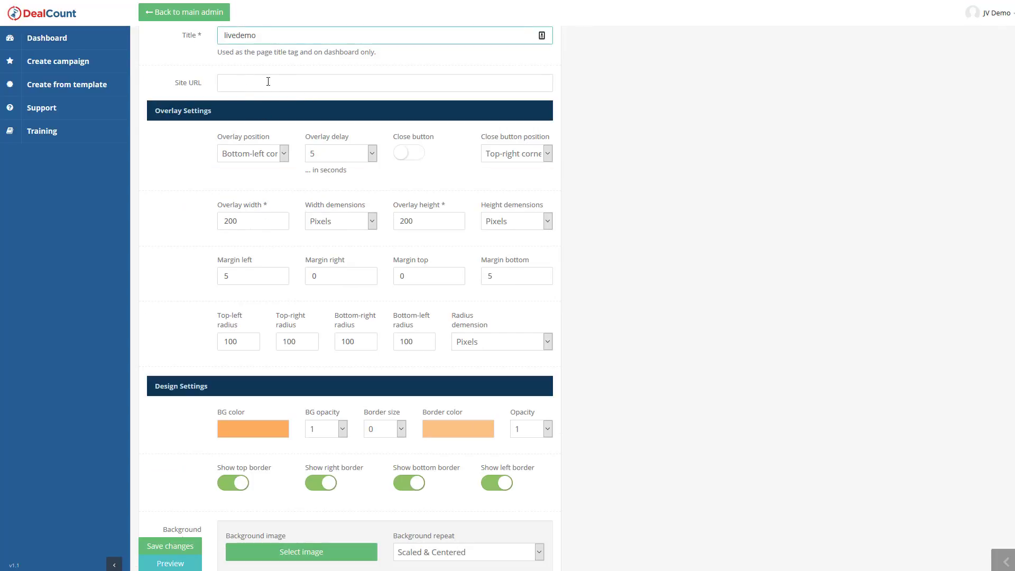
click(240, 83)
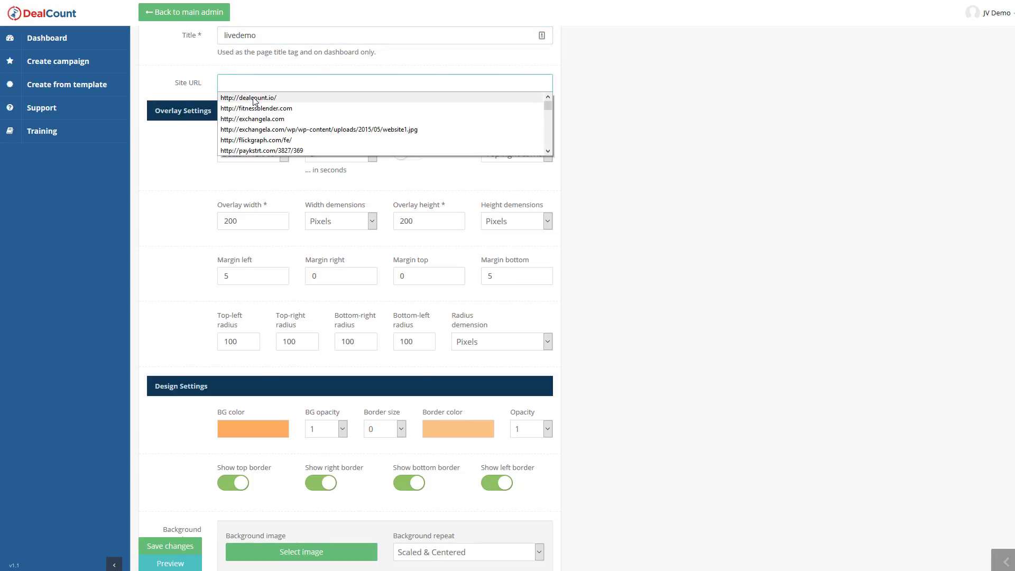
click(254, 99)
click(628, 122)
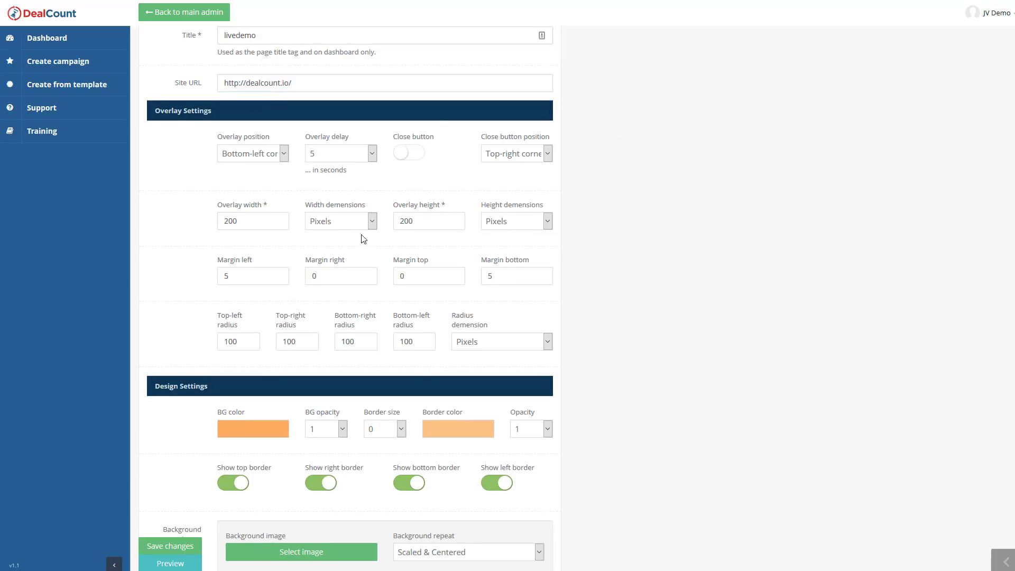
Step: Review the campaign's overlay and design settings, including the background color picker, without changing the color
scroll(365, 238, up, 1)
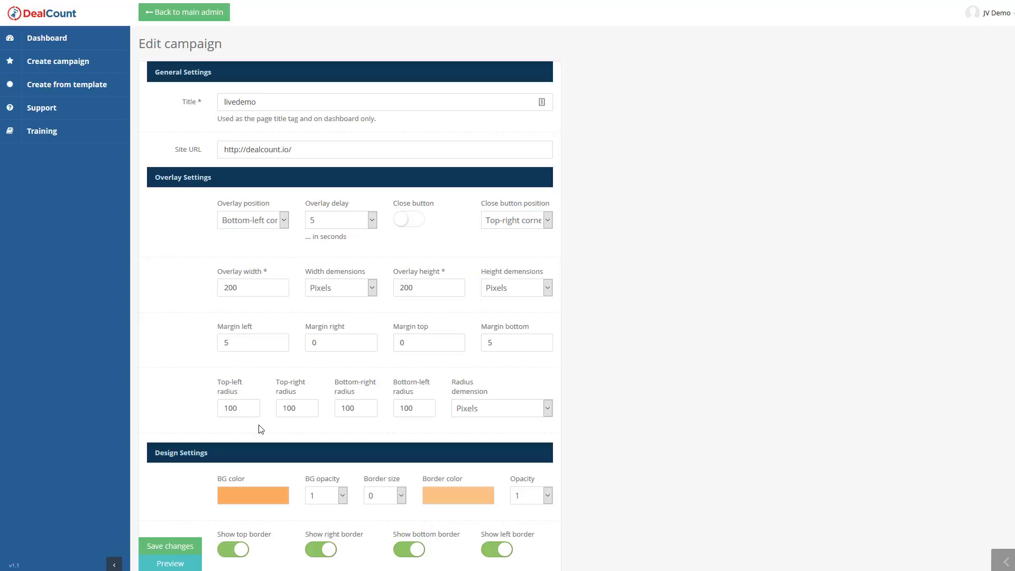
scroll(548, 306, down, 3)
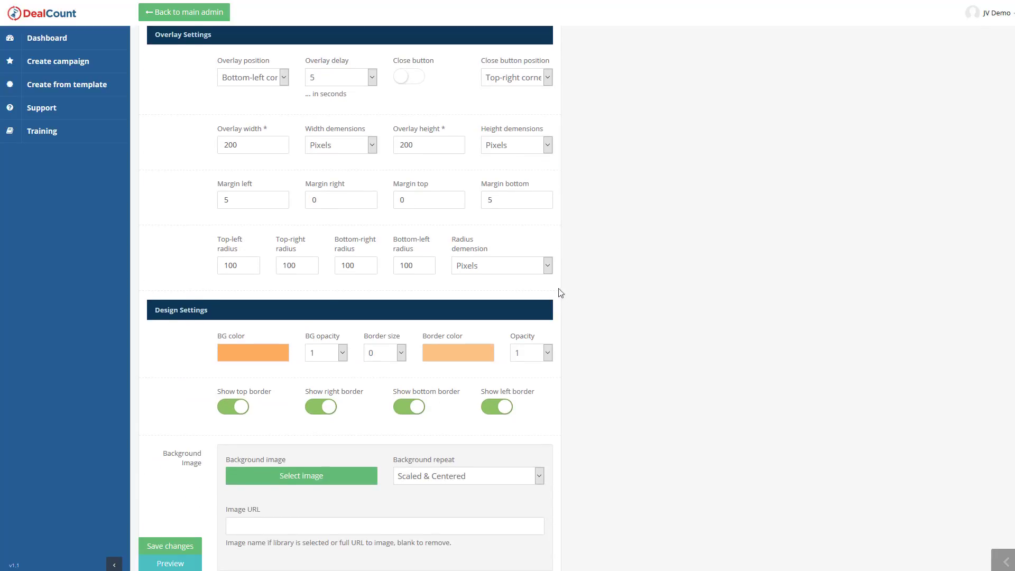
click(246, 352)
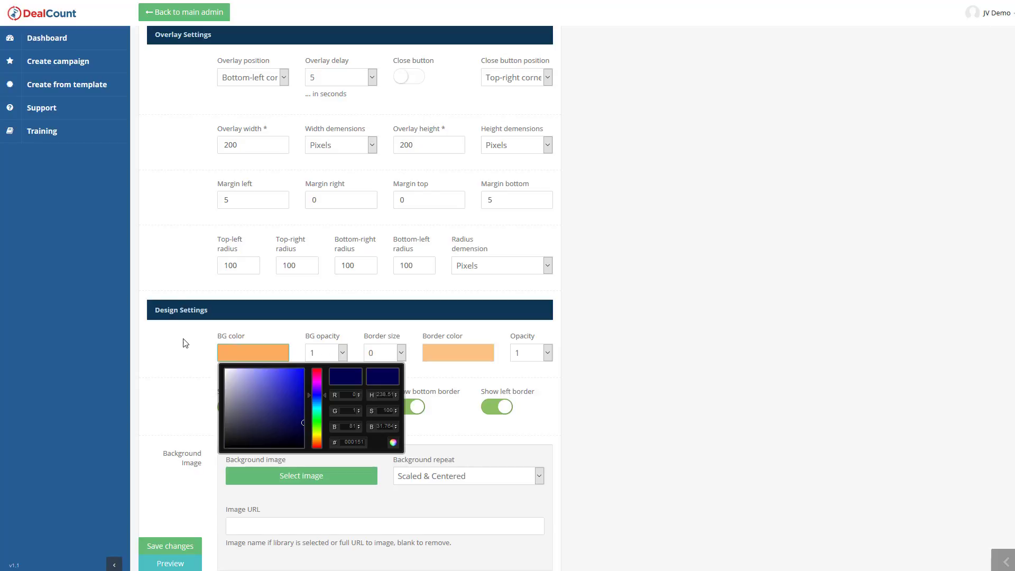
click(173, 352)
scroll(569, 391, down, 4)
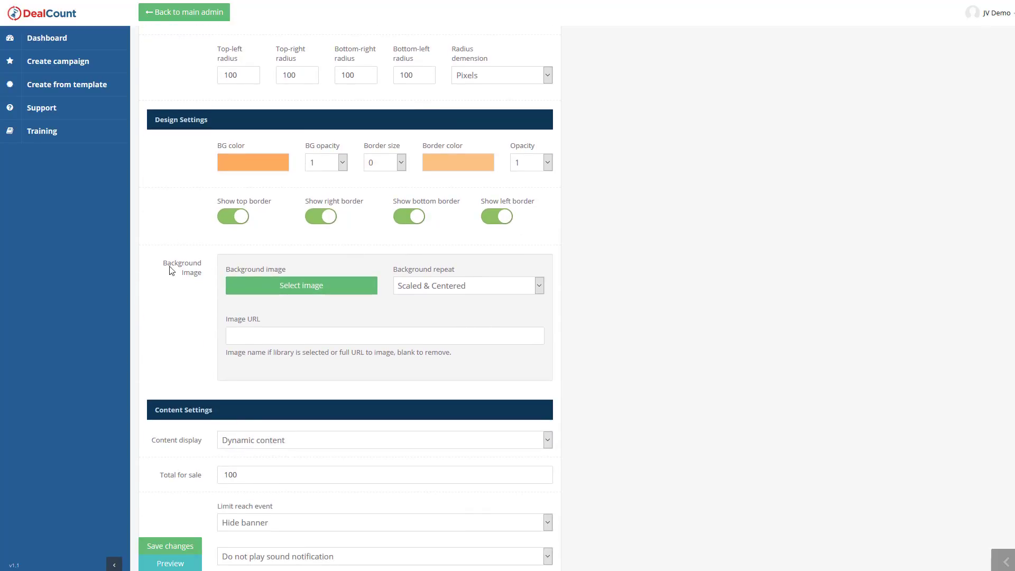
Step: Browse the City category of background images and close the image library without choosing one
click(307, 292)
click(410, 78)
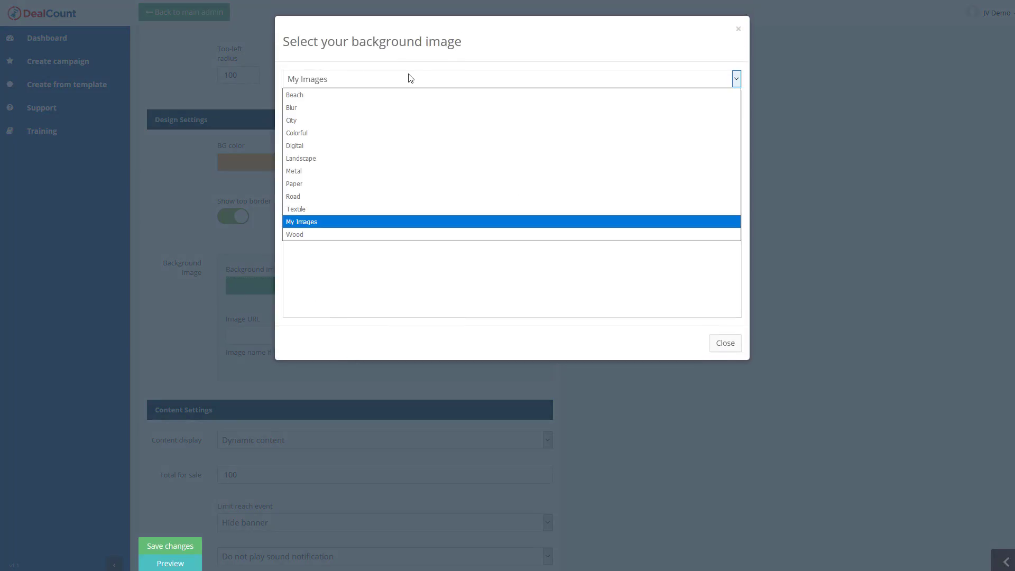
click(331, 121)
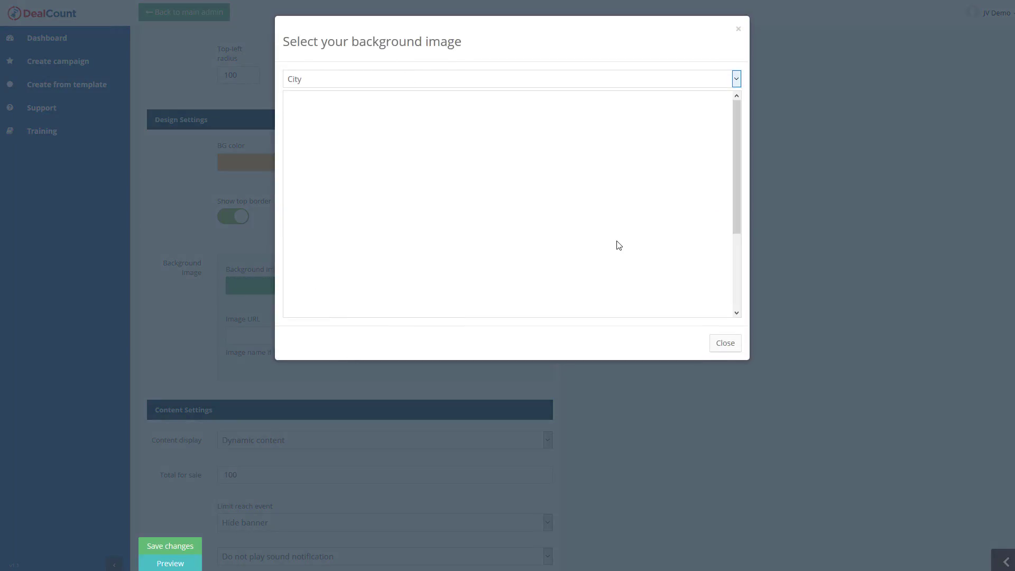
scroll(603, 180, down, 3)
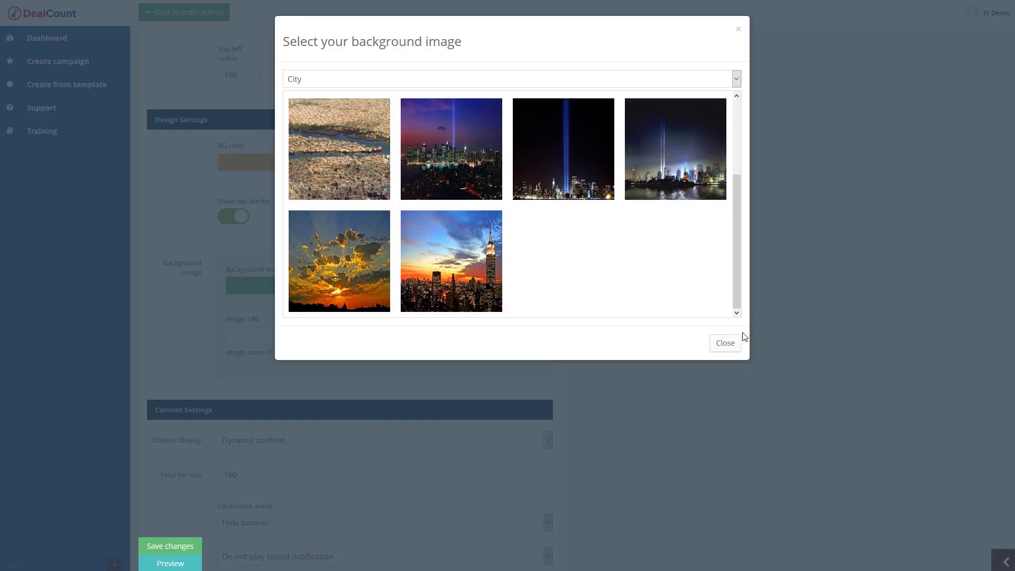
click(723, 344)
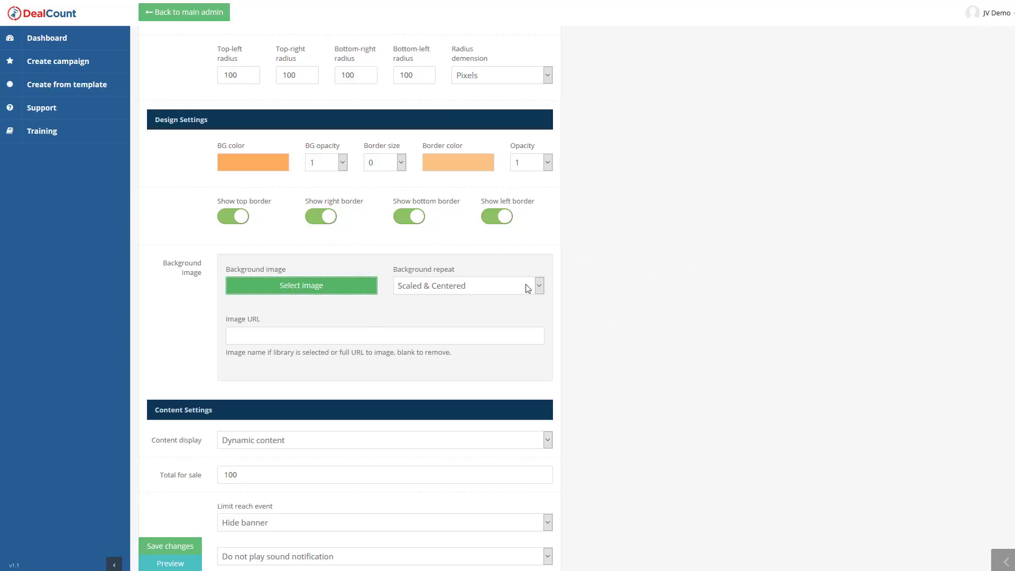
Step: Review the content settings and the available limit reach events, leaving the Hide banner option selected
scroll(581, 291, down, 5)
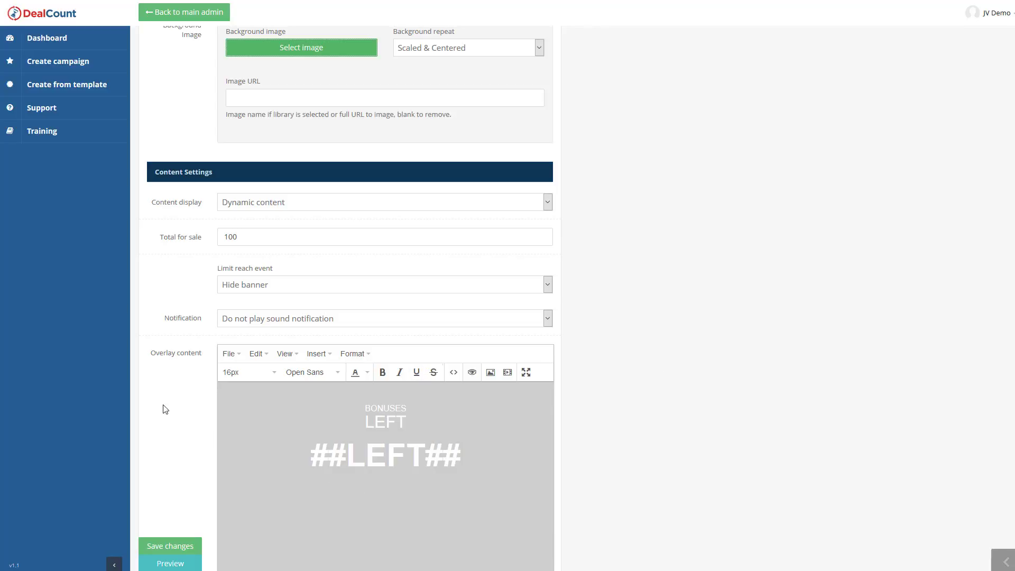
scroll(672, 305, down, 1)
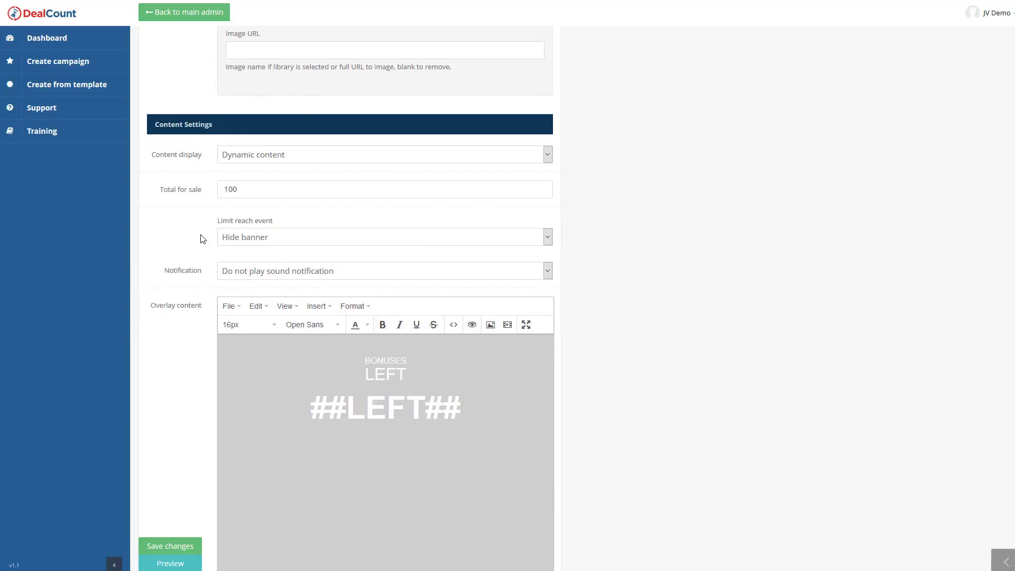
click(238, 241)
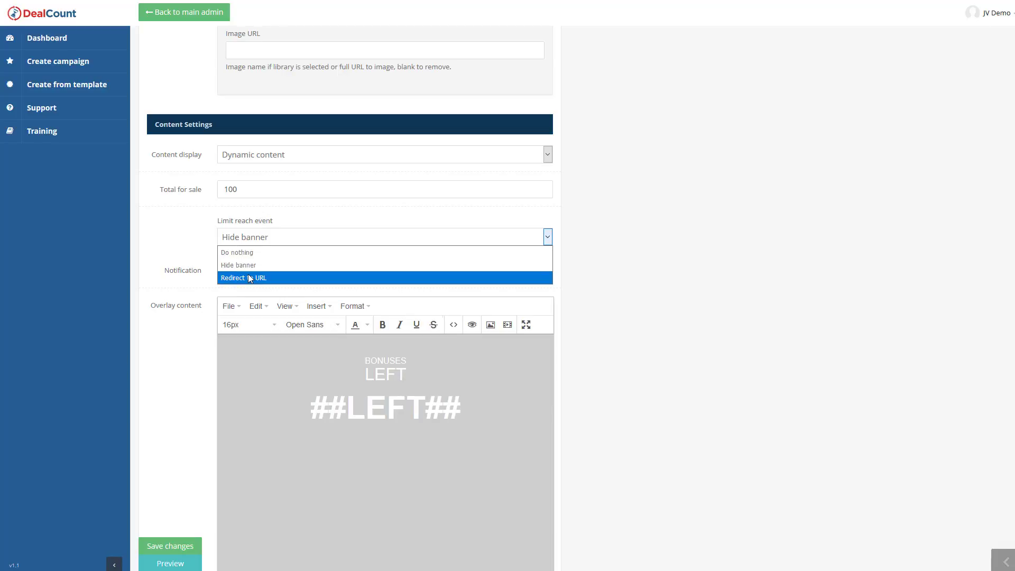
click(190, 248)
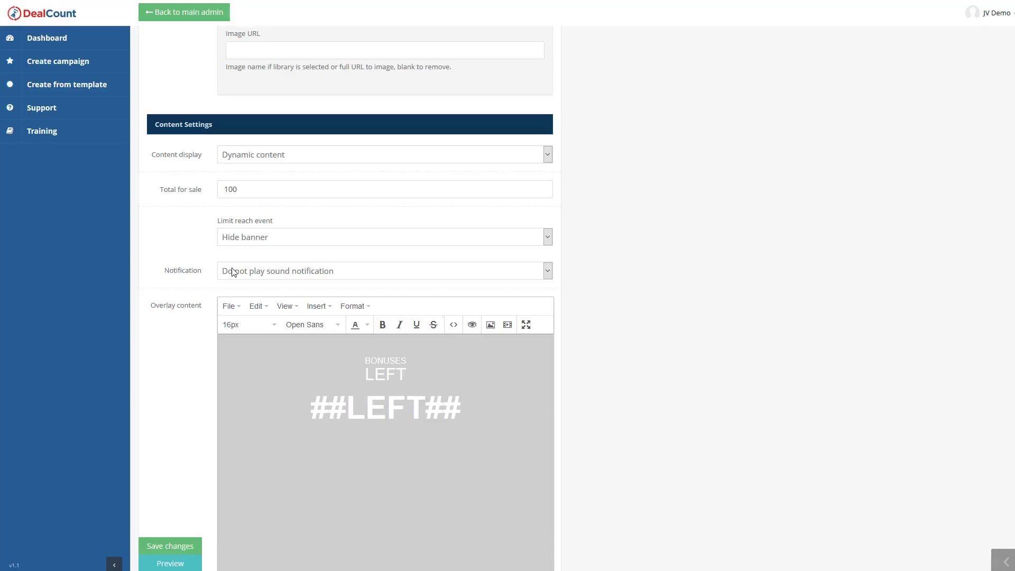
Step: Try a sound notification from the library for the campaign, choosing the Pin sound and previewing it
click(247, 275)
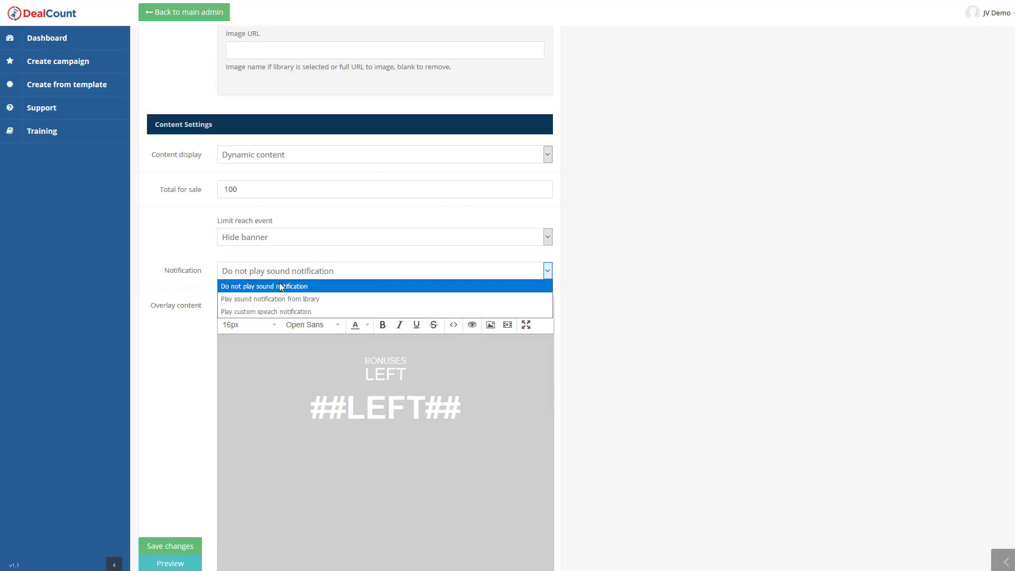
click(280, 299)
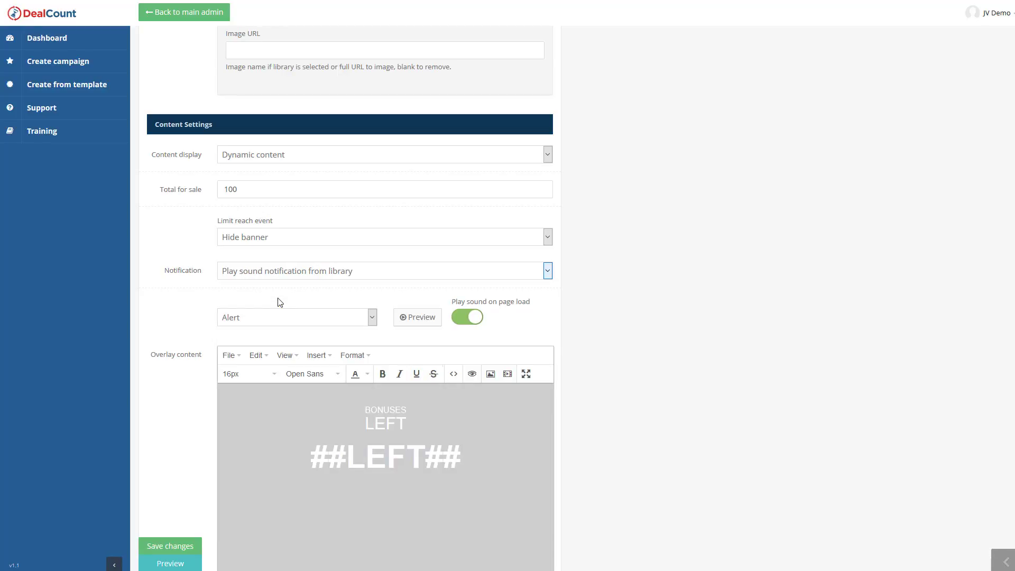
click(345, 324)
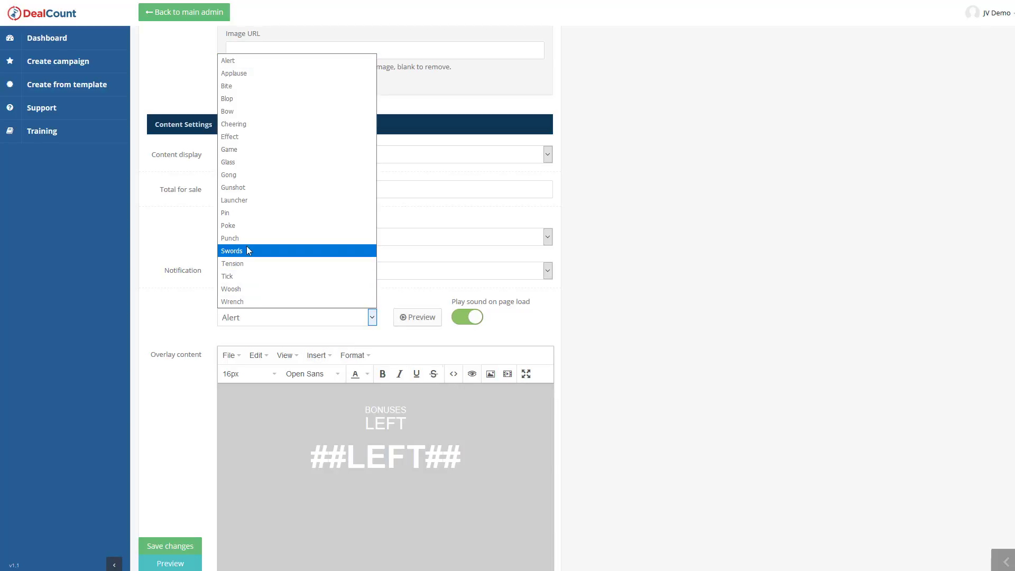
click(239, 213)
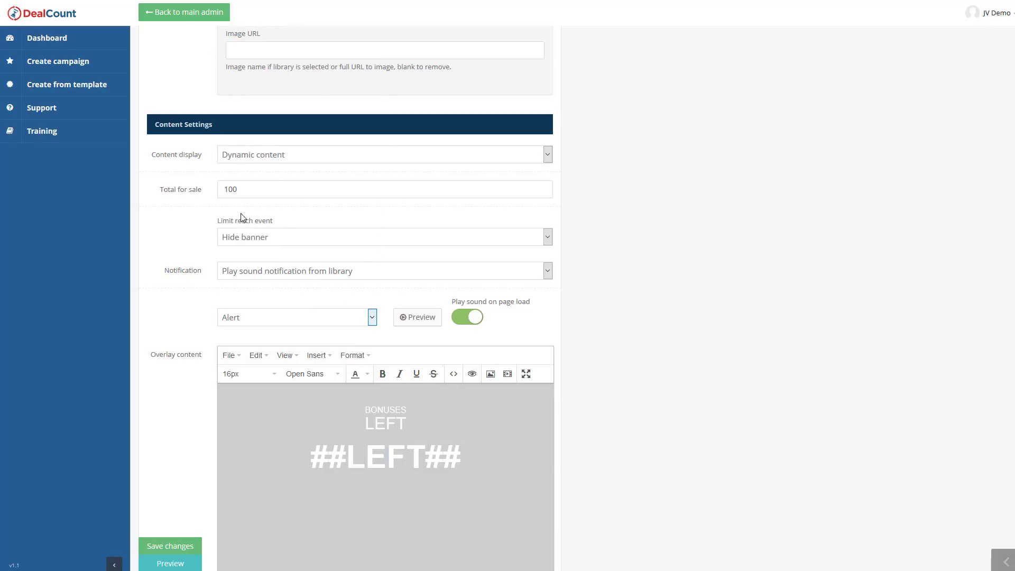
click(422, 322)
click(423, 323)
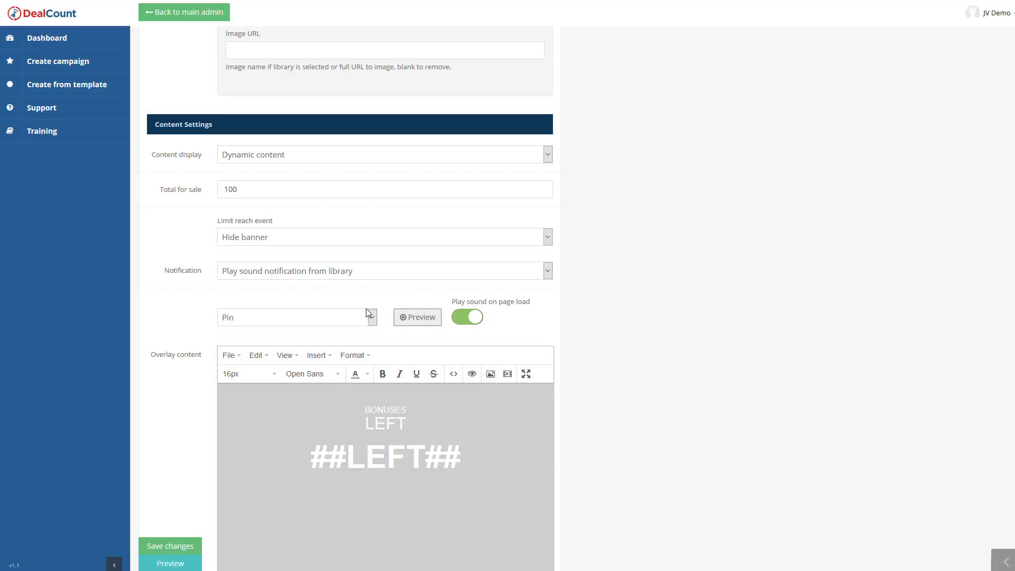
Step: Switch the campaign's notification to a custom speech notification
click(258, 272)
click(272, 312)
text(#)
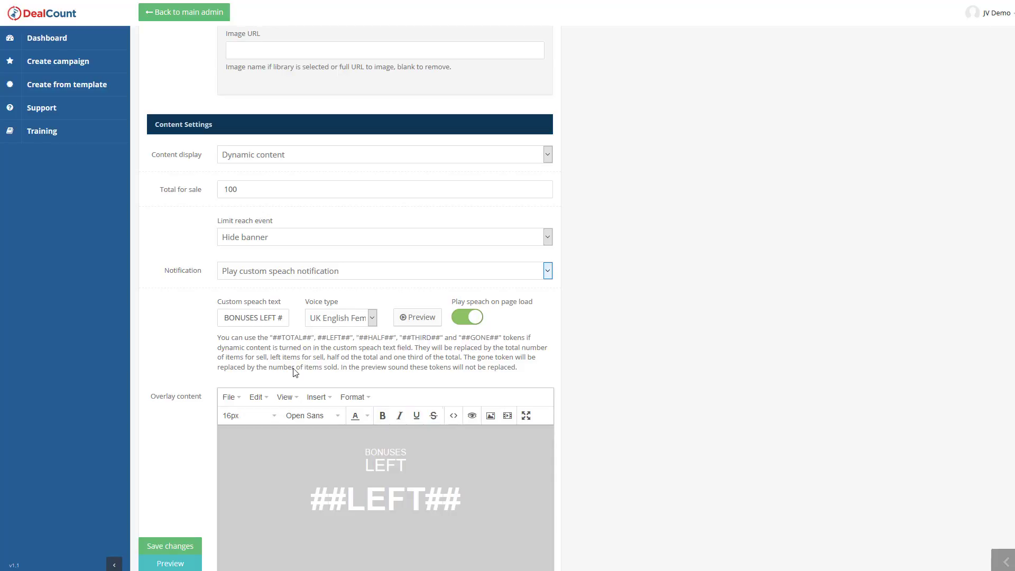
Step: Review the token instructions for the custom speech text and look over the overlay content and logo settings
drag(282, 338, 298, 338)
click(285, 337)
scroll(550, 324, down, 1)
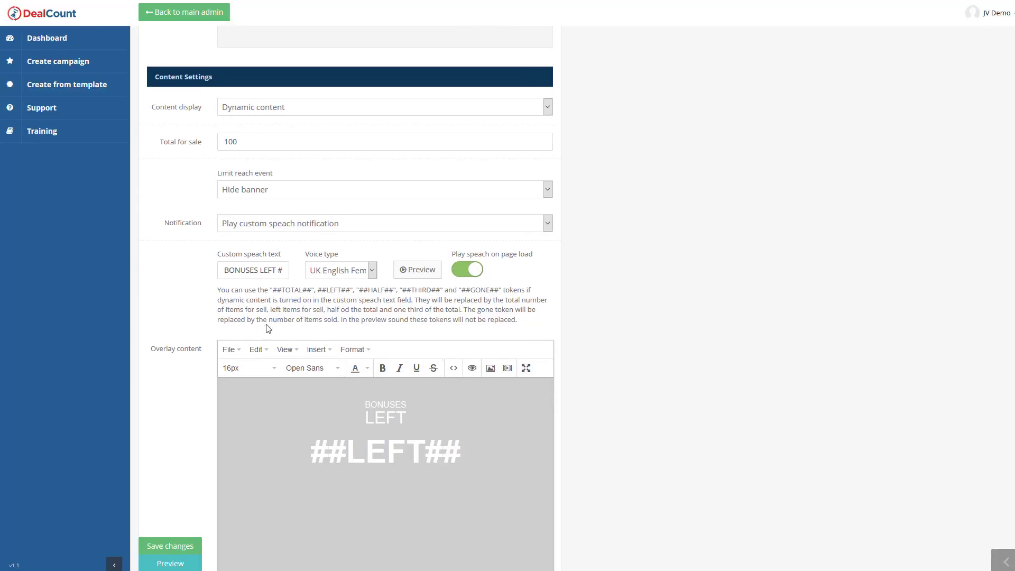
scroll(208, 300, down, 5)
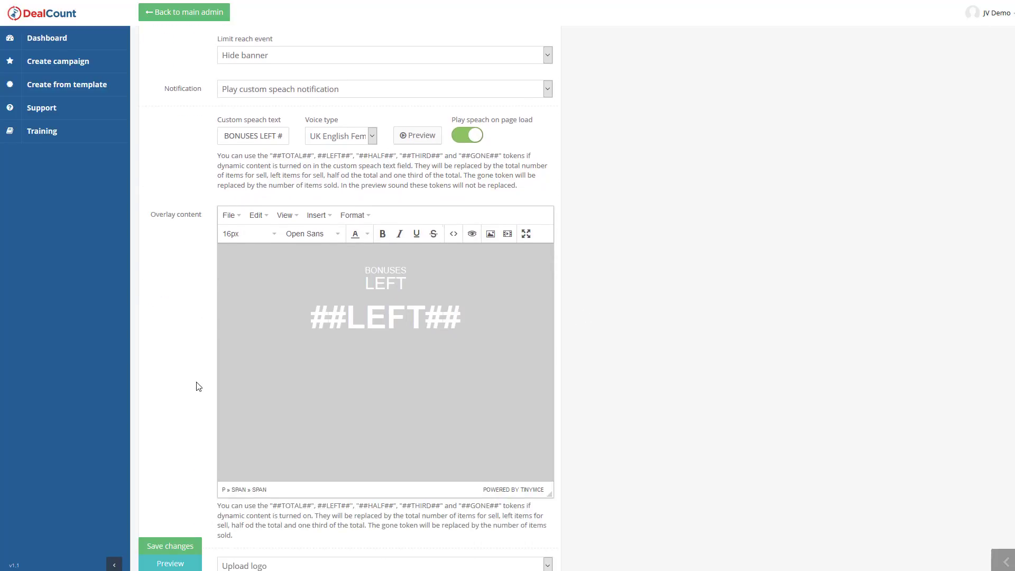
scroll(243, 212, up, 6)
scroll(208, 294, down, 8)
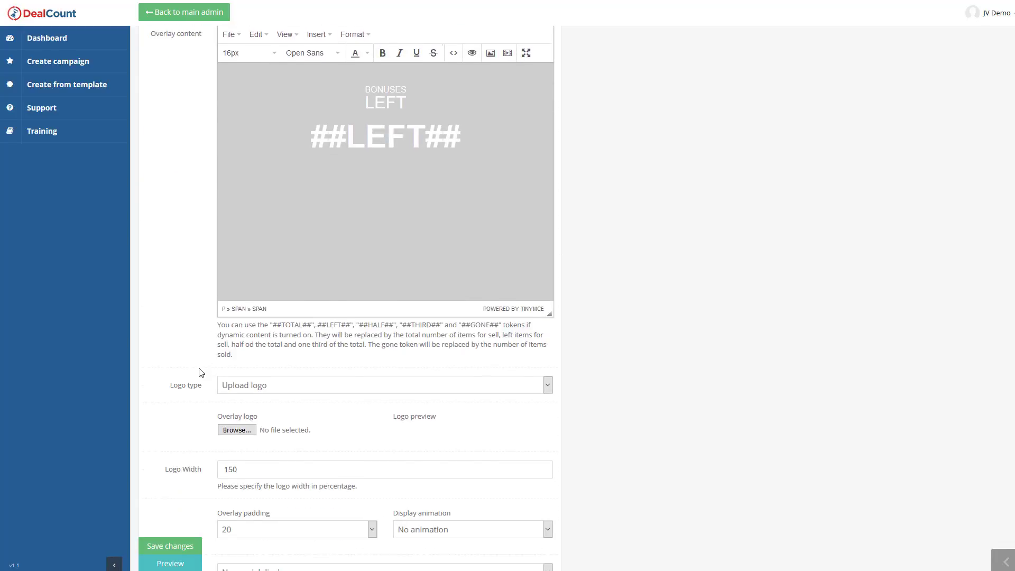
scroll(229, 328, up, 7)
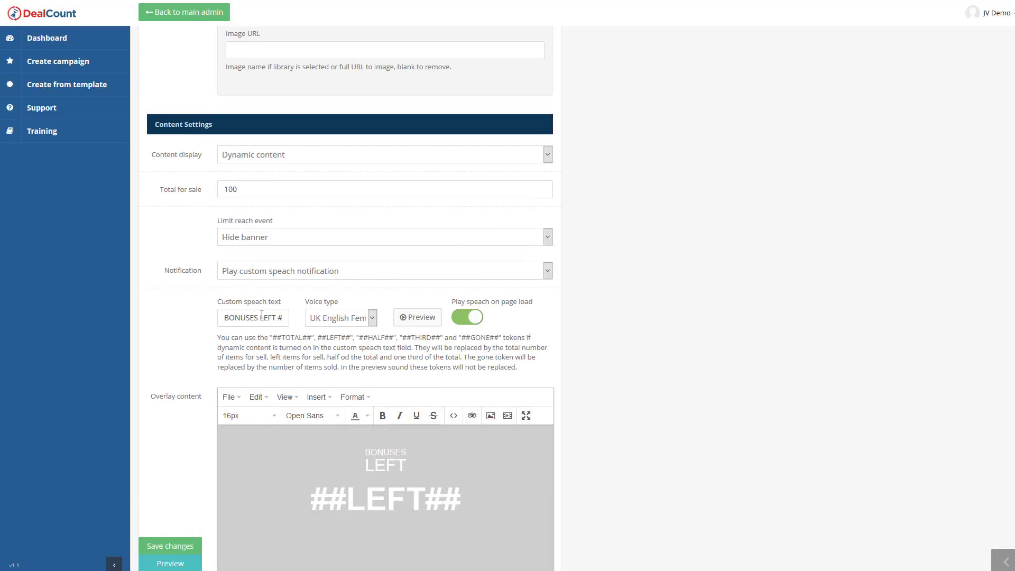
Step: Change the custom speech text to "100 Bonuses available. ##LEFT## left."
click(262, 316)
text(100 Bonus)
text(es available.)
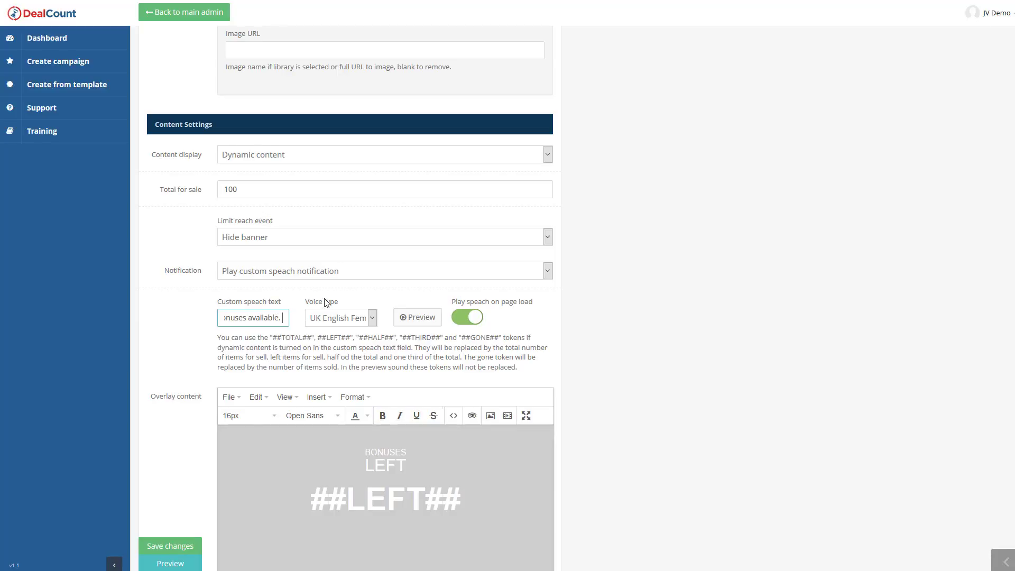
key(Delete)
key(Delete)
key(Delete)
key(Delete)
key(BackSpace)
key(BackSpace)
key(BackSpace)
key(BackSpace)
key(BackSpace)
key(BackSpace)
key(BackSpace)
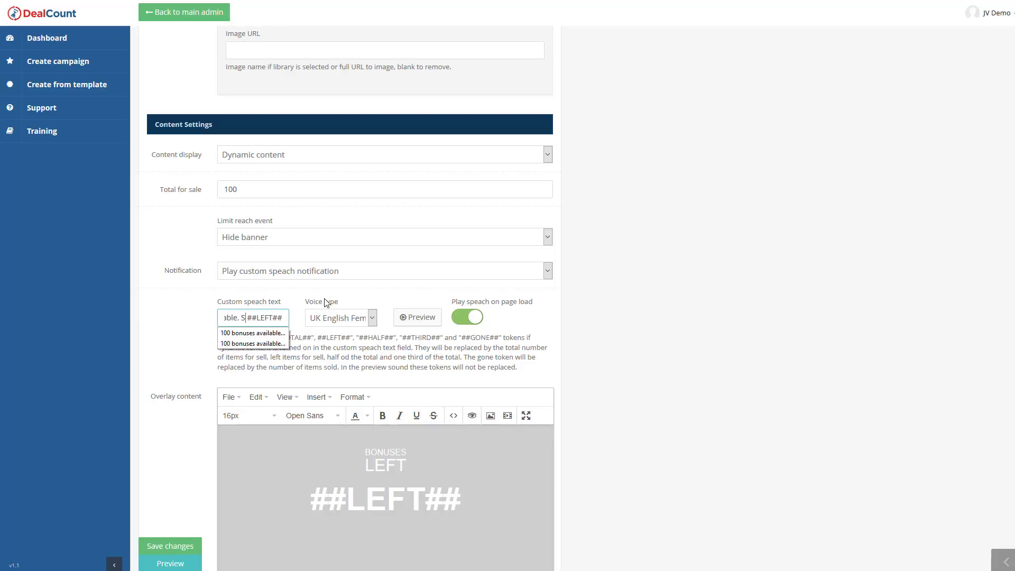
key(BackSpace)
key(End)
text(left.)
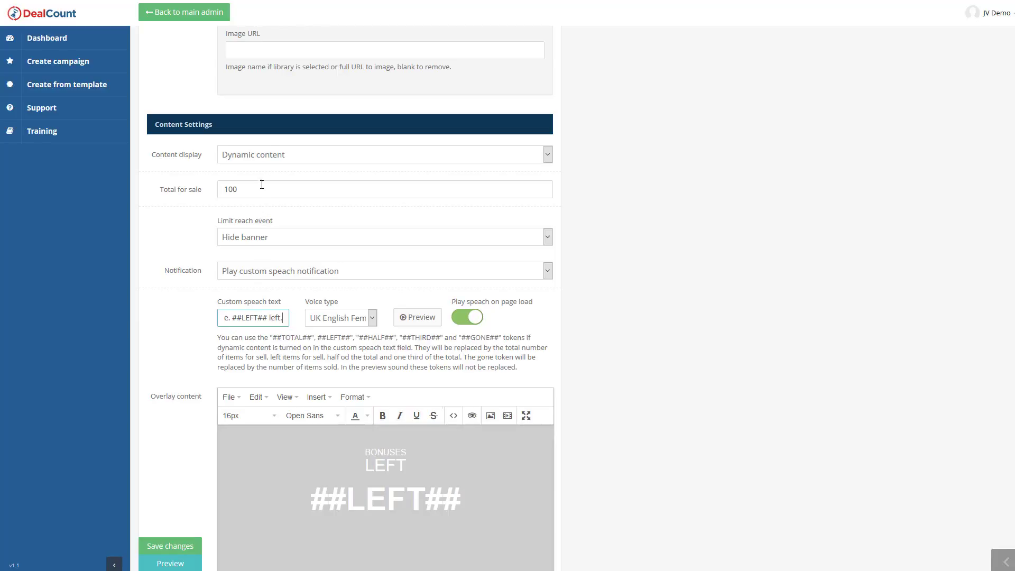
Step: Set the campaign's total for sale to 80
double_click(262, 185)
text(80)
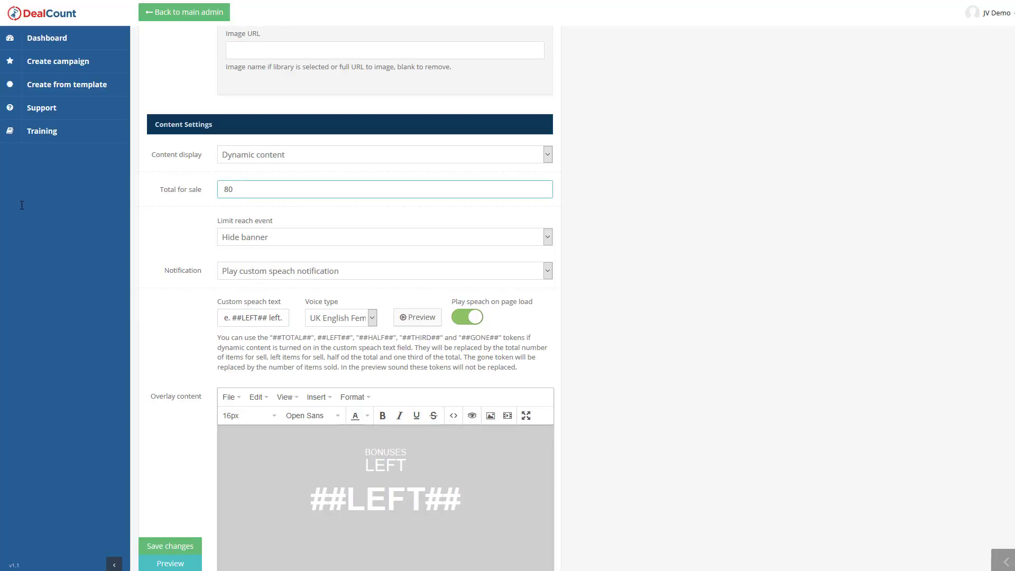
click(160, 226)
Step: View the HTML source code of the overlay content and close it without making changes
scroll(184, 291, down, 3)
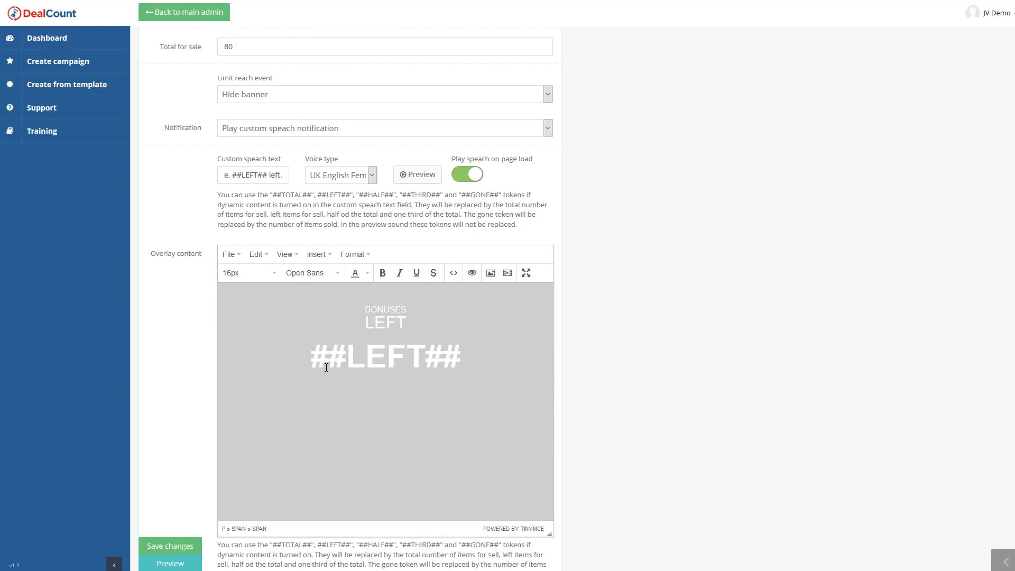
click(454, 273)
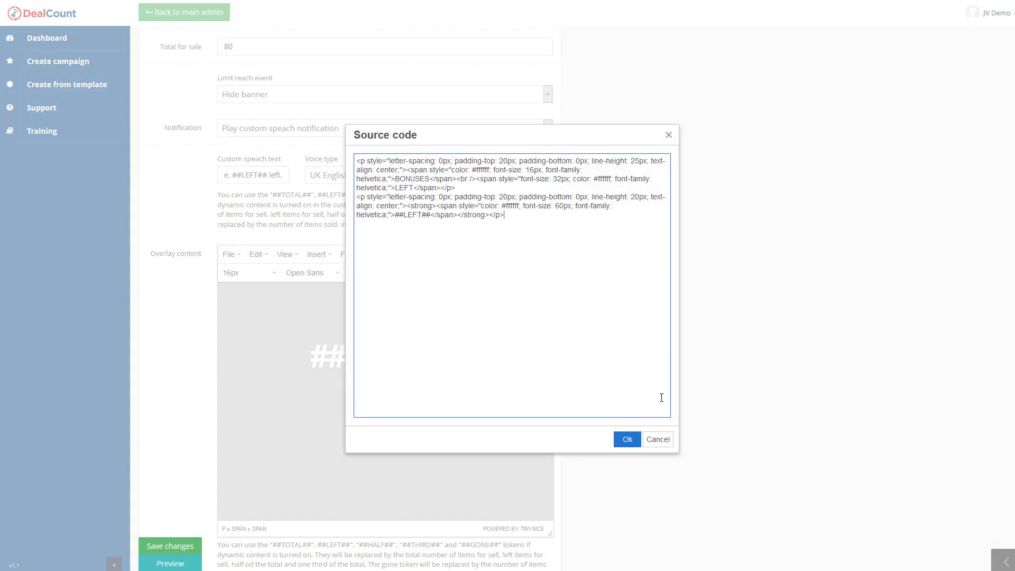
click(662, 441)
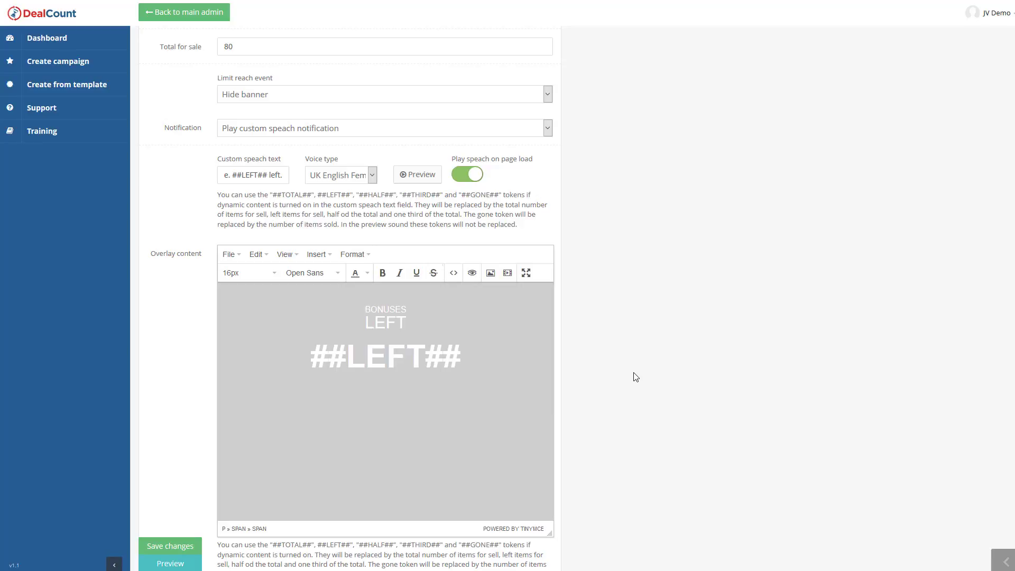
Step: Check the available logo types for the overlay, leaving Upload logo selected
scroll(587, 364, down, 1)
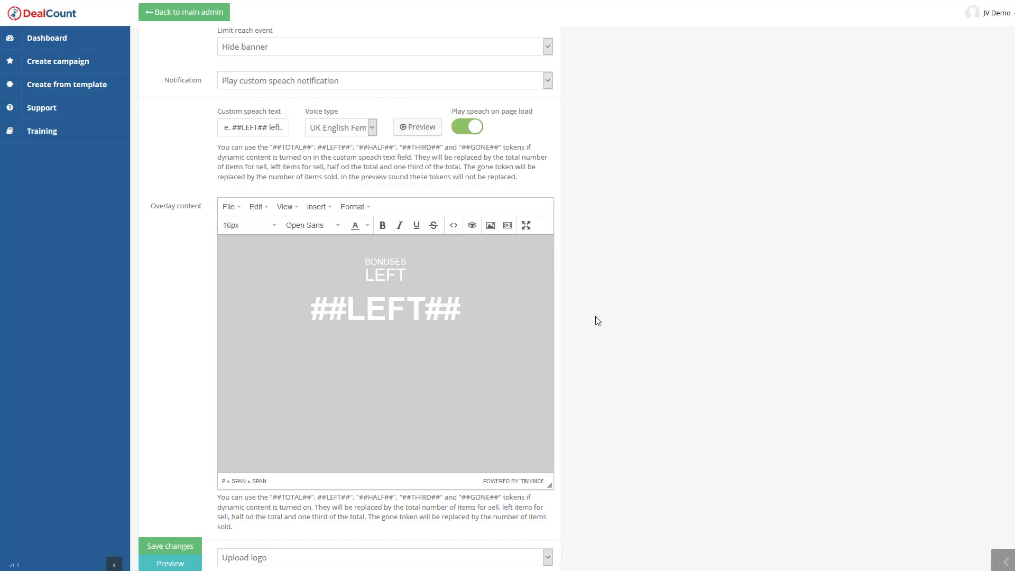
scroll(364, 315, down, 3)
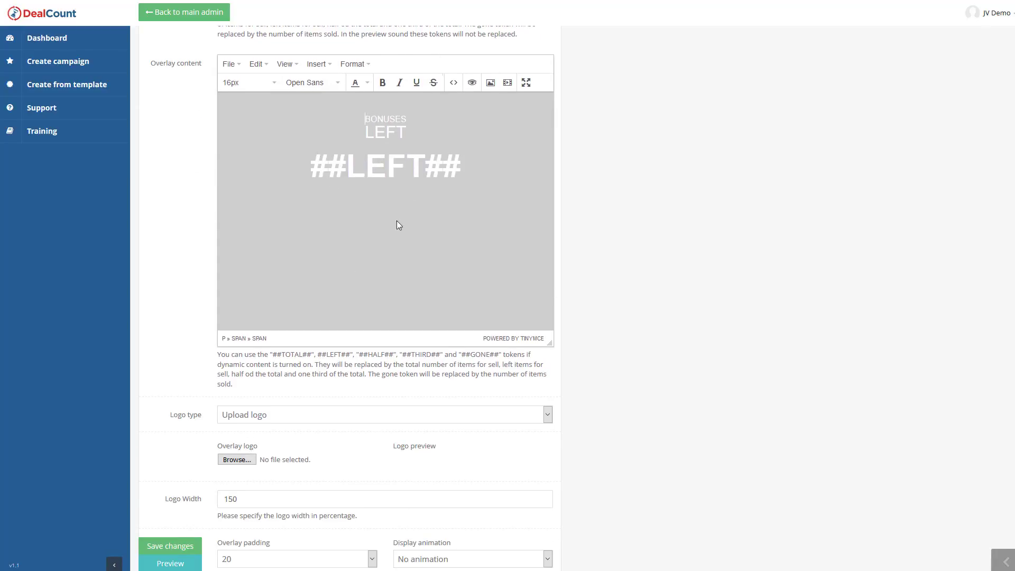
scroll(370, 238, down, 2)
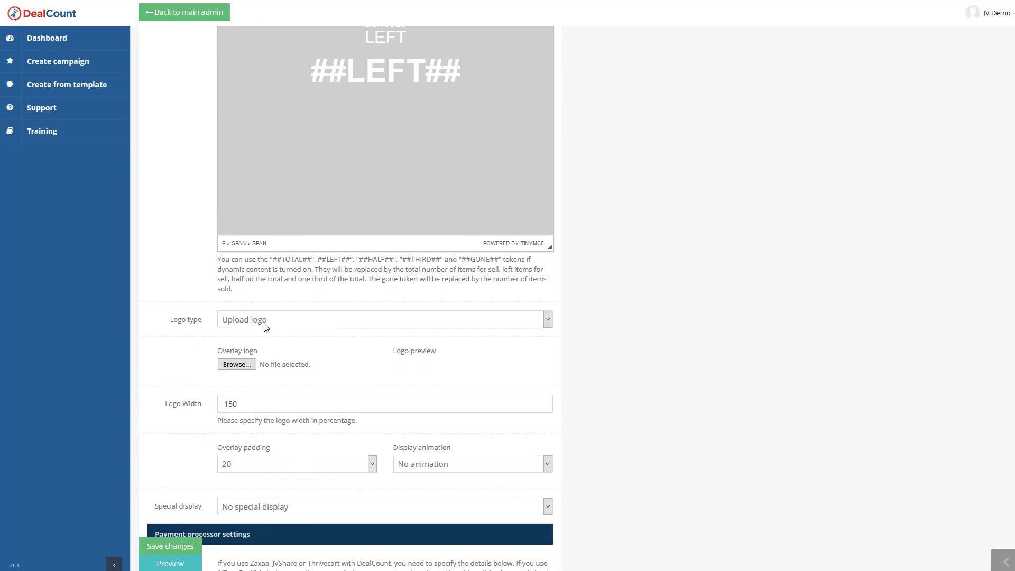
click(266, 325)
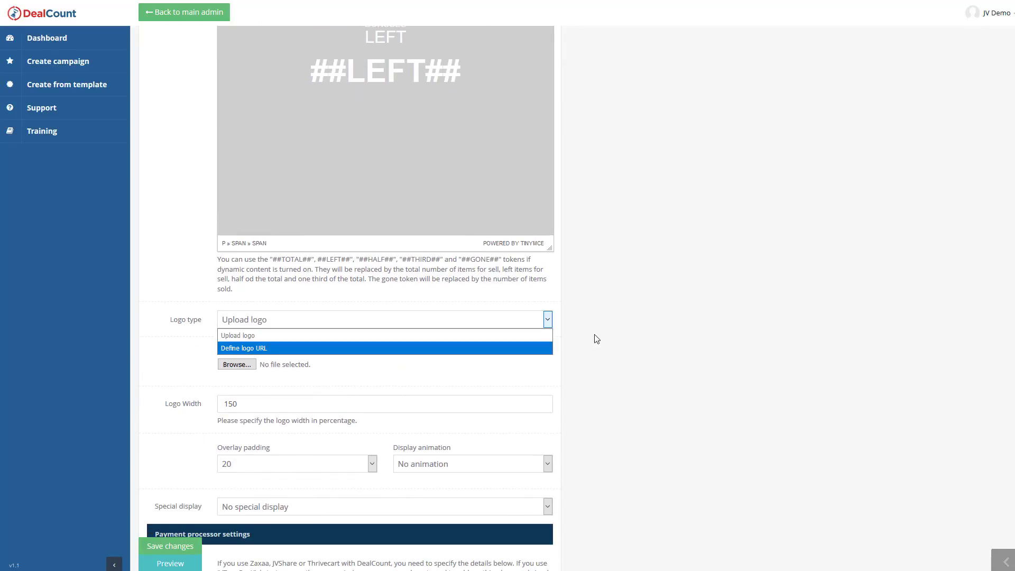
click(635, 320)
Step: Check the special display options for the overlay, leaving No special display selected
scroll(402, 392, down, 3)
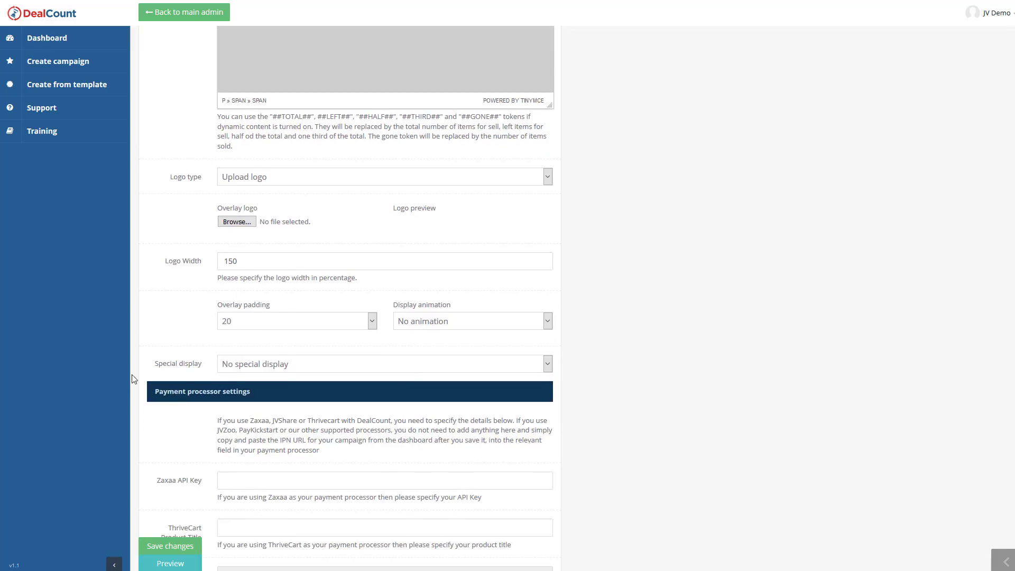
click(241, 369)
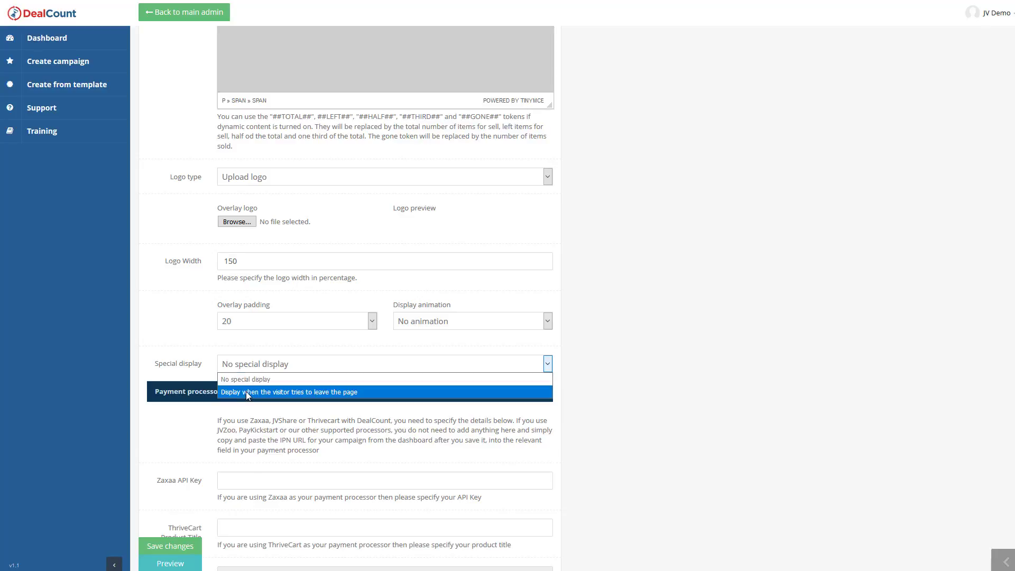
click(628, 355)
Step: Activate the countdown, look through its color settings and countdown event options, and deactivate it again
scroll(259, 356, down, 3)
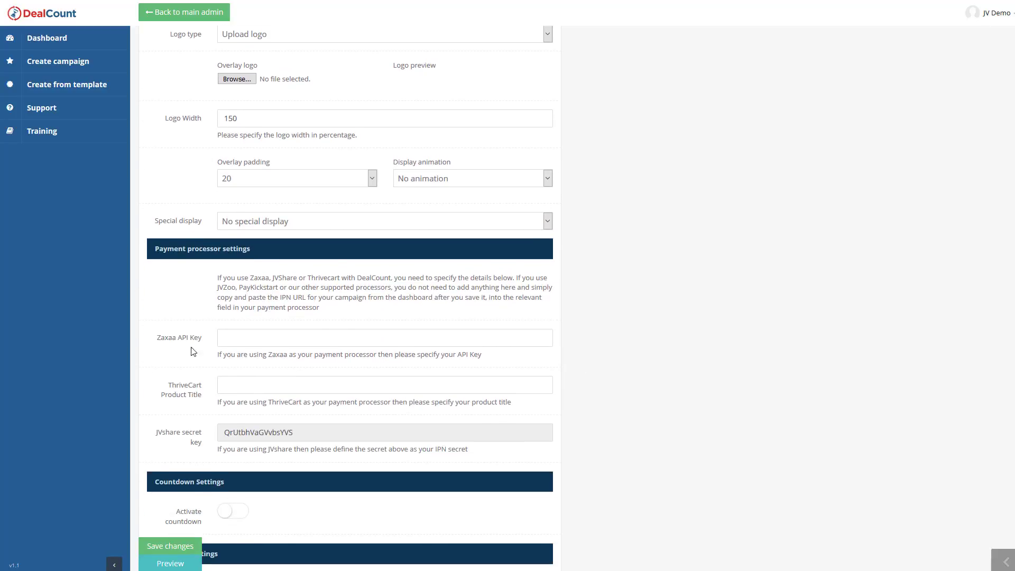
scroll(177, 431, down, 2)
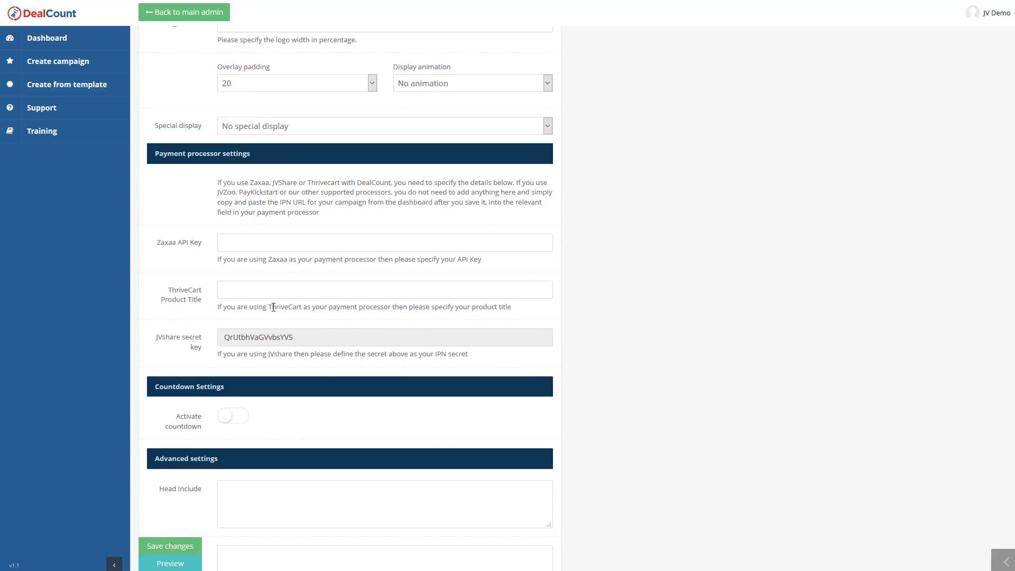
scroll(273, 307, down, 4)
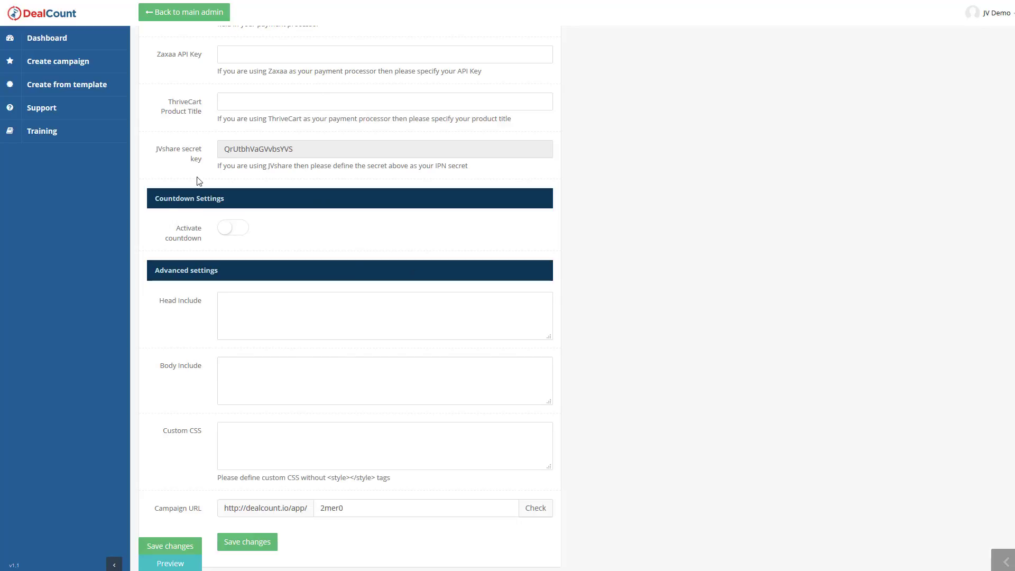
click(233, 231)
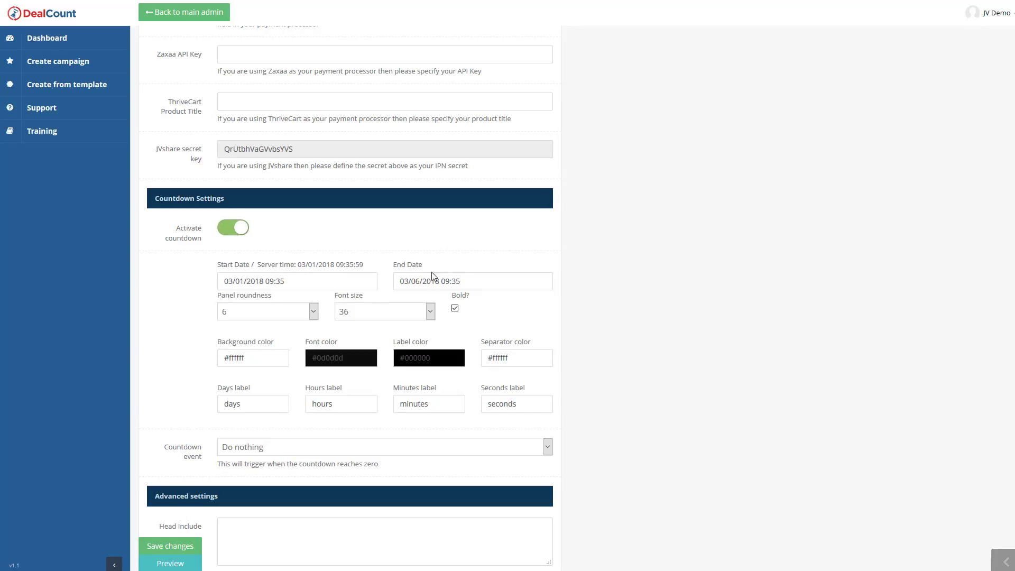
click(286, 358)
click(346, 359)
scroll(631, 317, down, 3)
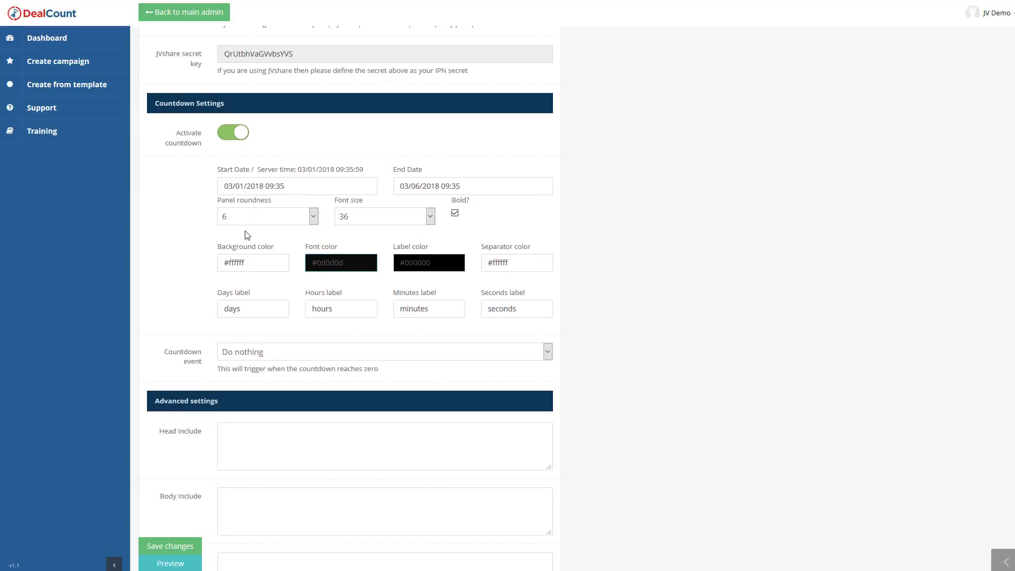
click(261, 352)
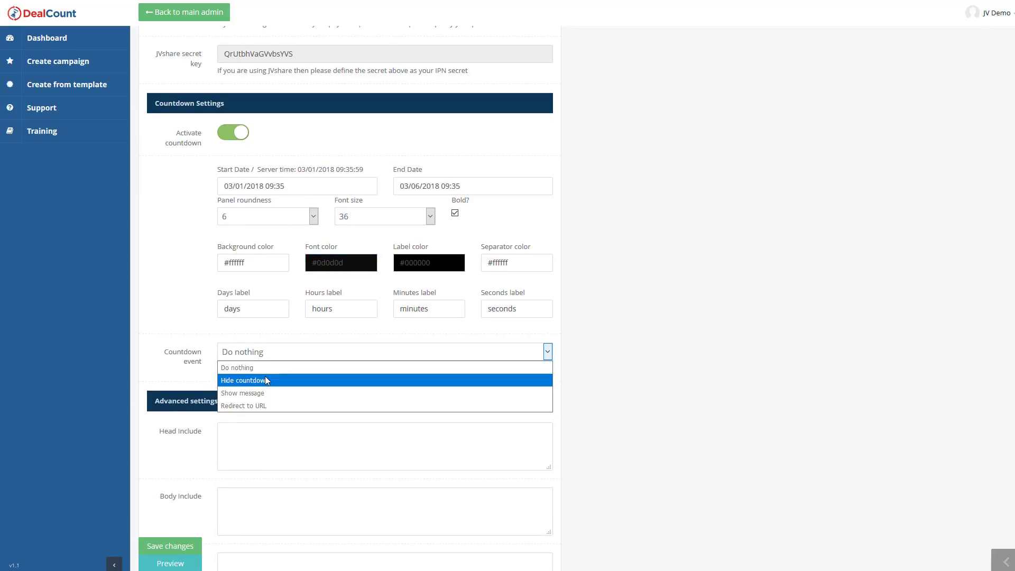
click(234, 136)
click(233, 133)
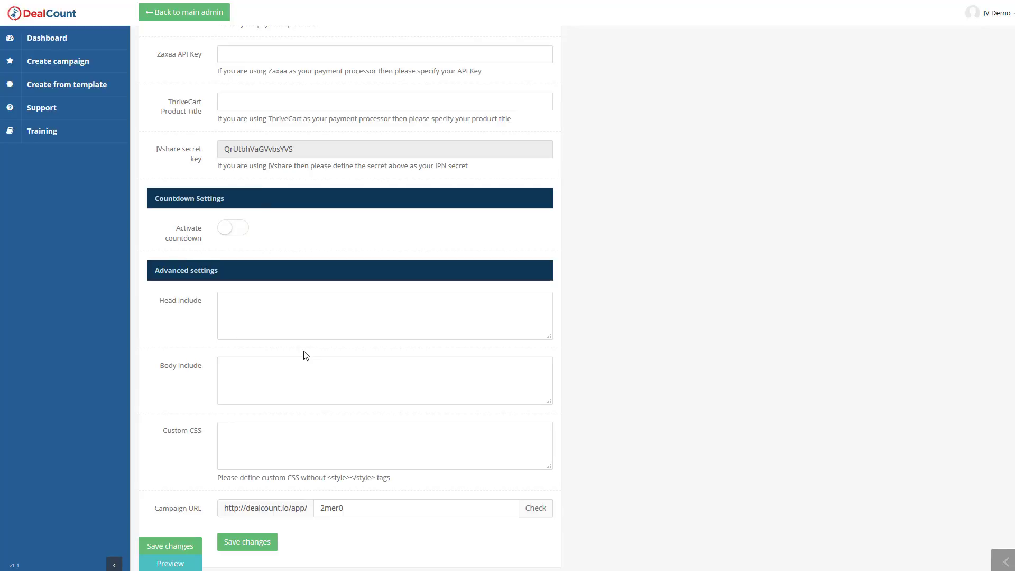
Step: Go through the Head include, Body include and Custom CSS fields in the advanced settings, leaving them empty
click(276, 321)
click(302, 403)
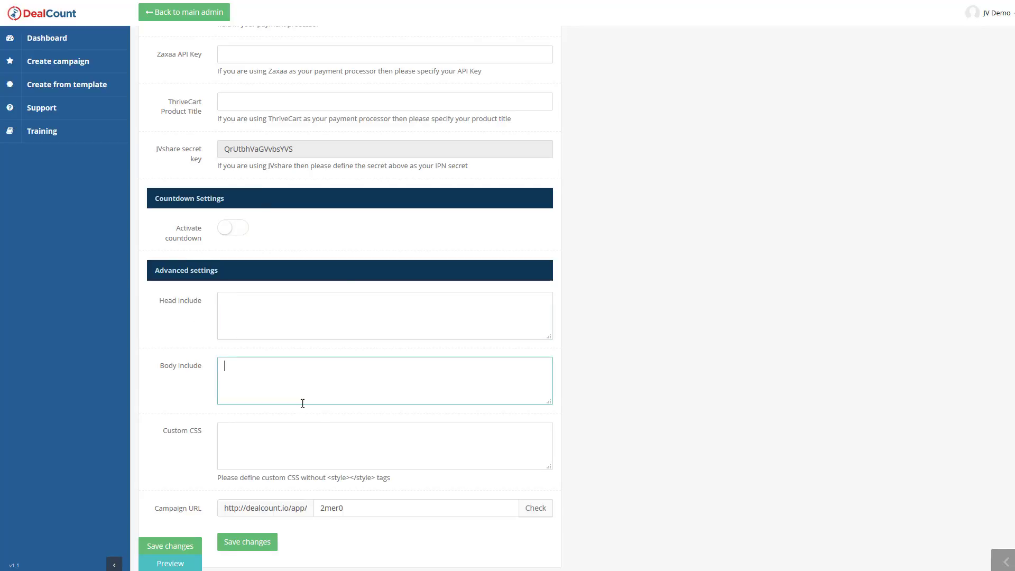
click(305, 449)
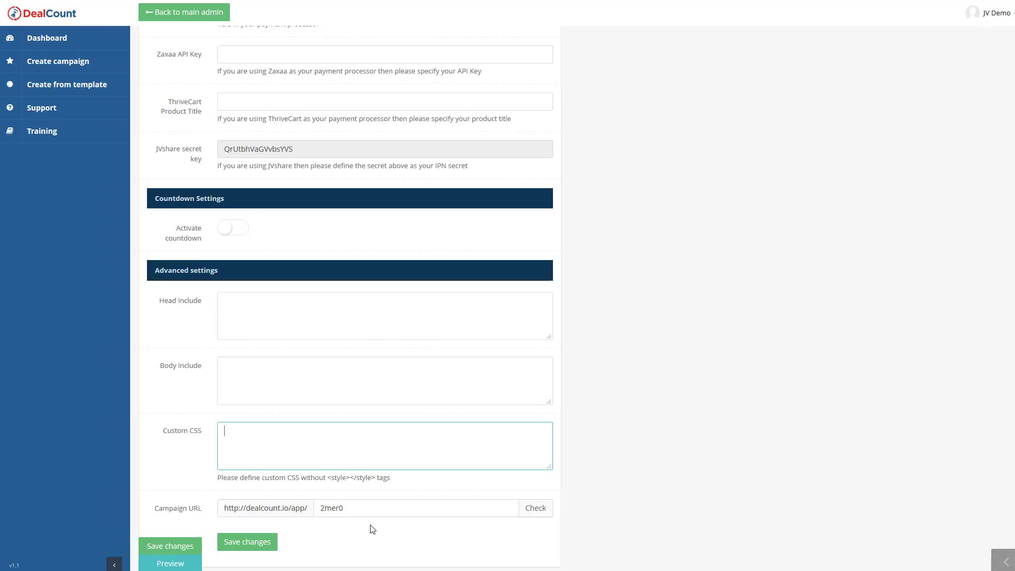
Step: Set the campaign URL ending to mcdemo and check its availability
double_click(367, 508)
text(cdemo)
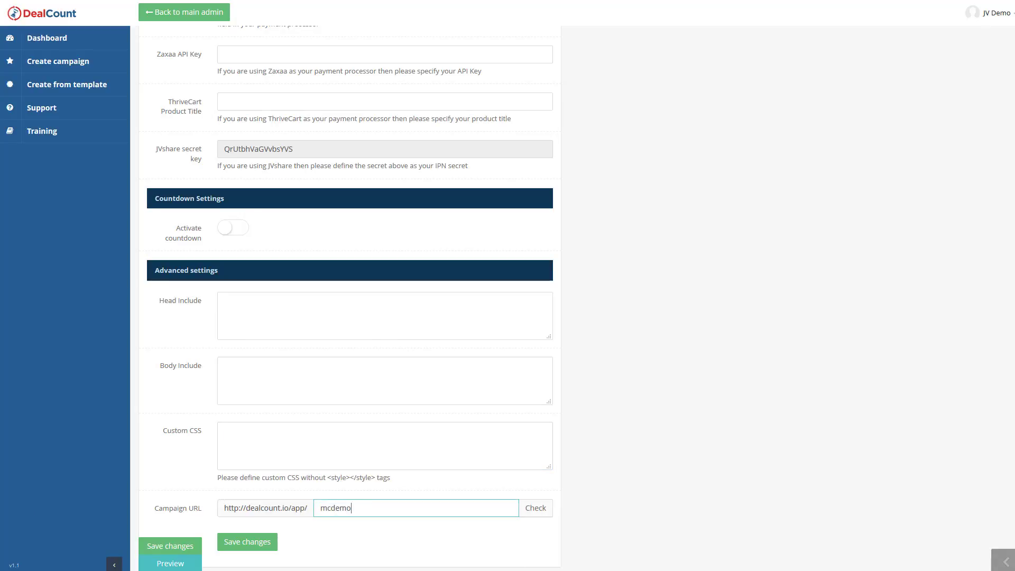
click(536, 511)
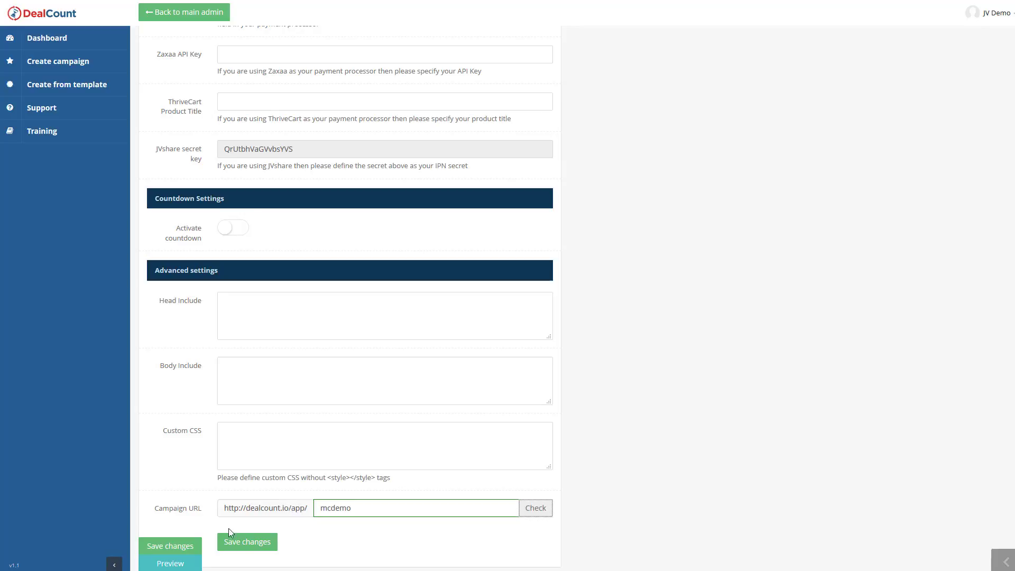
Step: Save the campaign changes and open the campaign's preview page
click(185, 549)
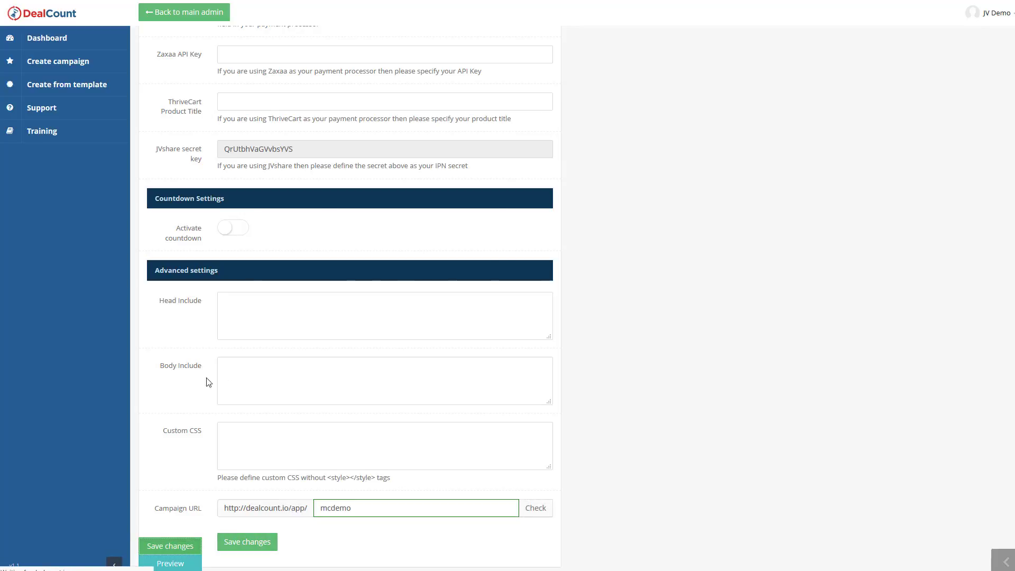
scroll(214, 372, down, 1)
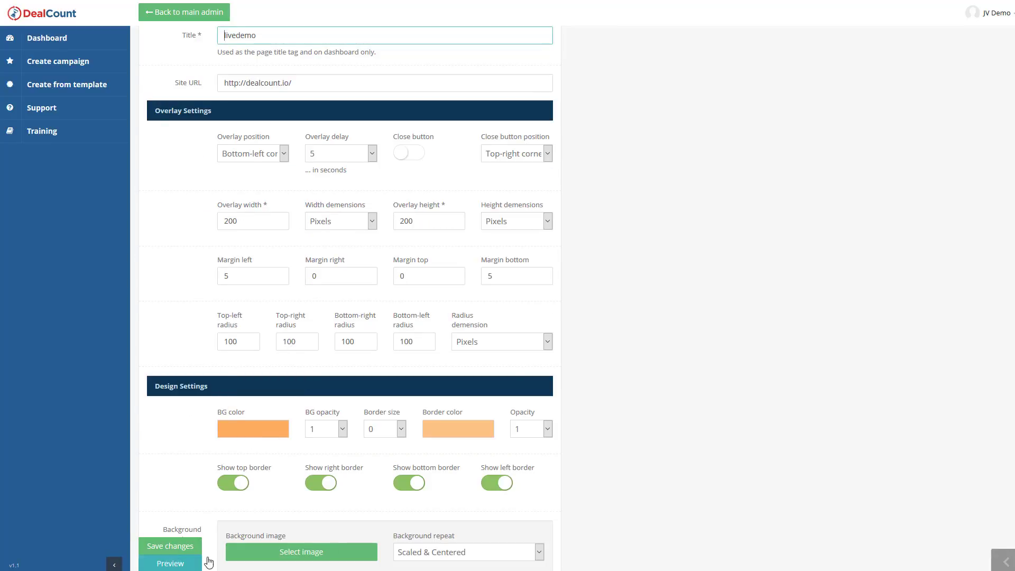
click(171, 563)
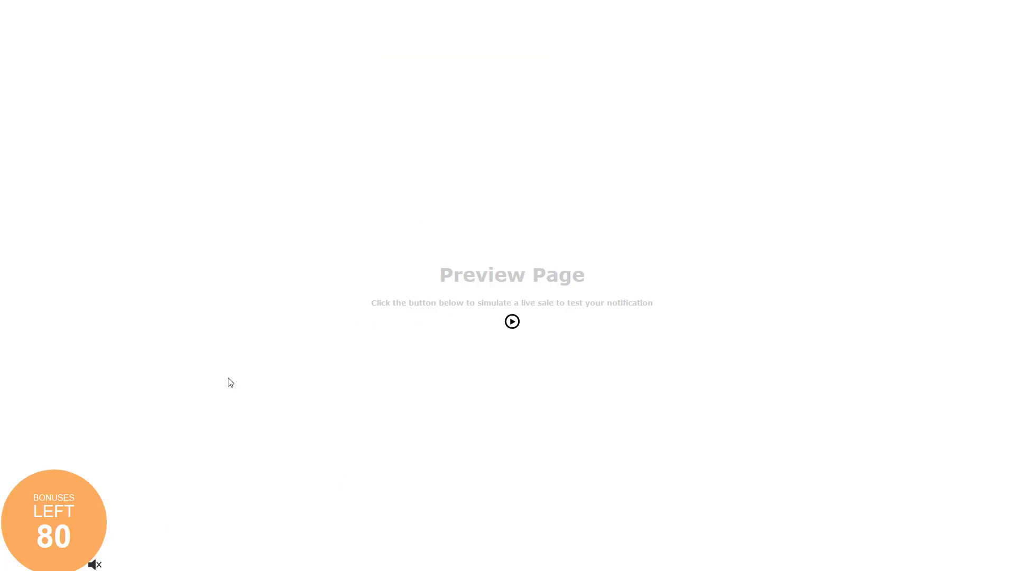